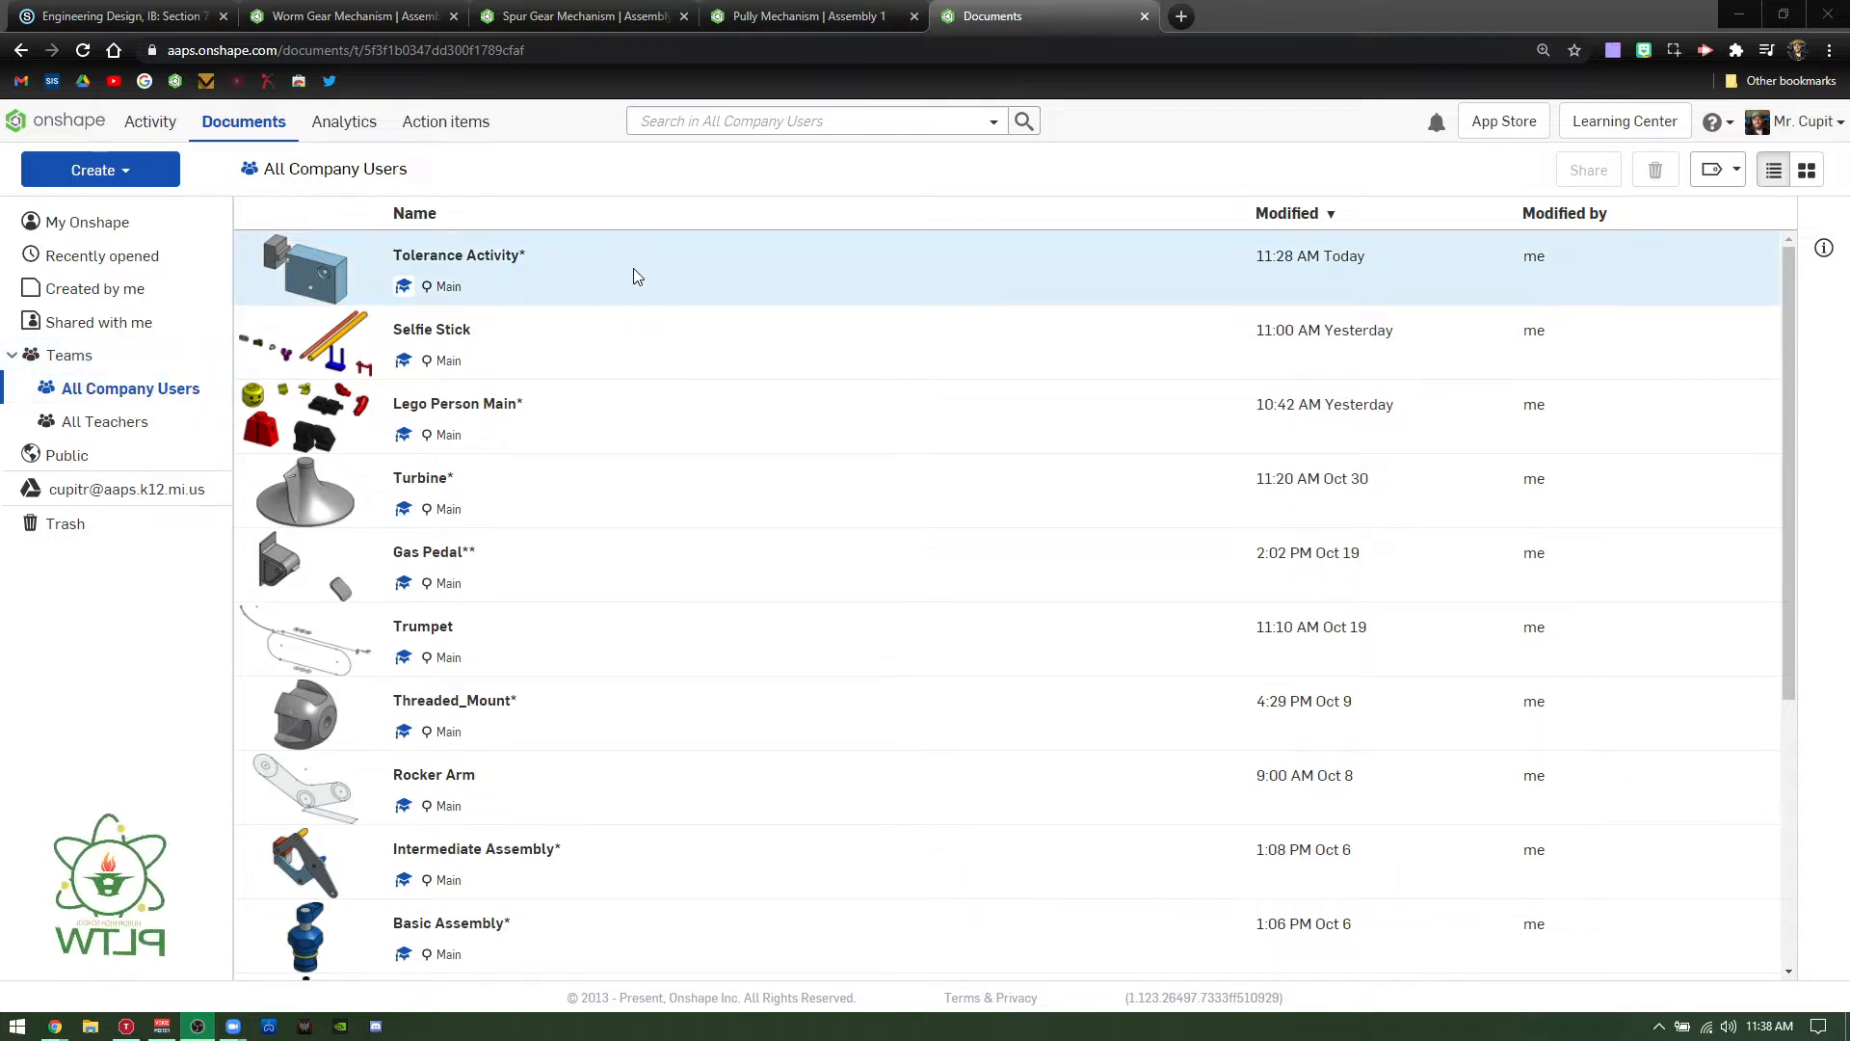
# - Open the Tolerance Activity document and copy its workspace to a new document named "Tolerance Activity* - Walkthrough"
pyautogui.doubleClick(634, 268)
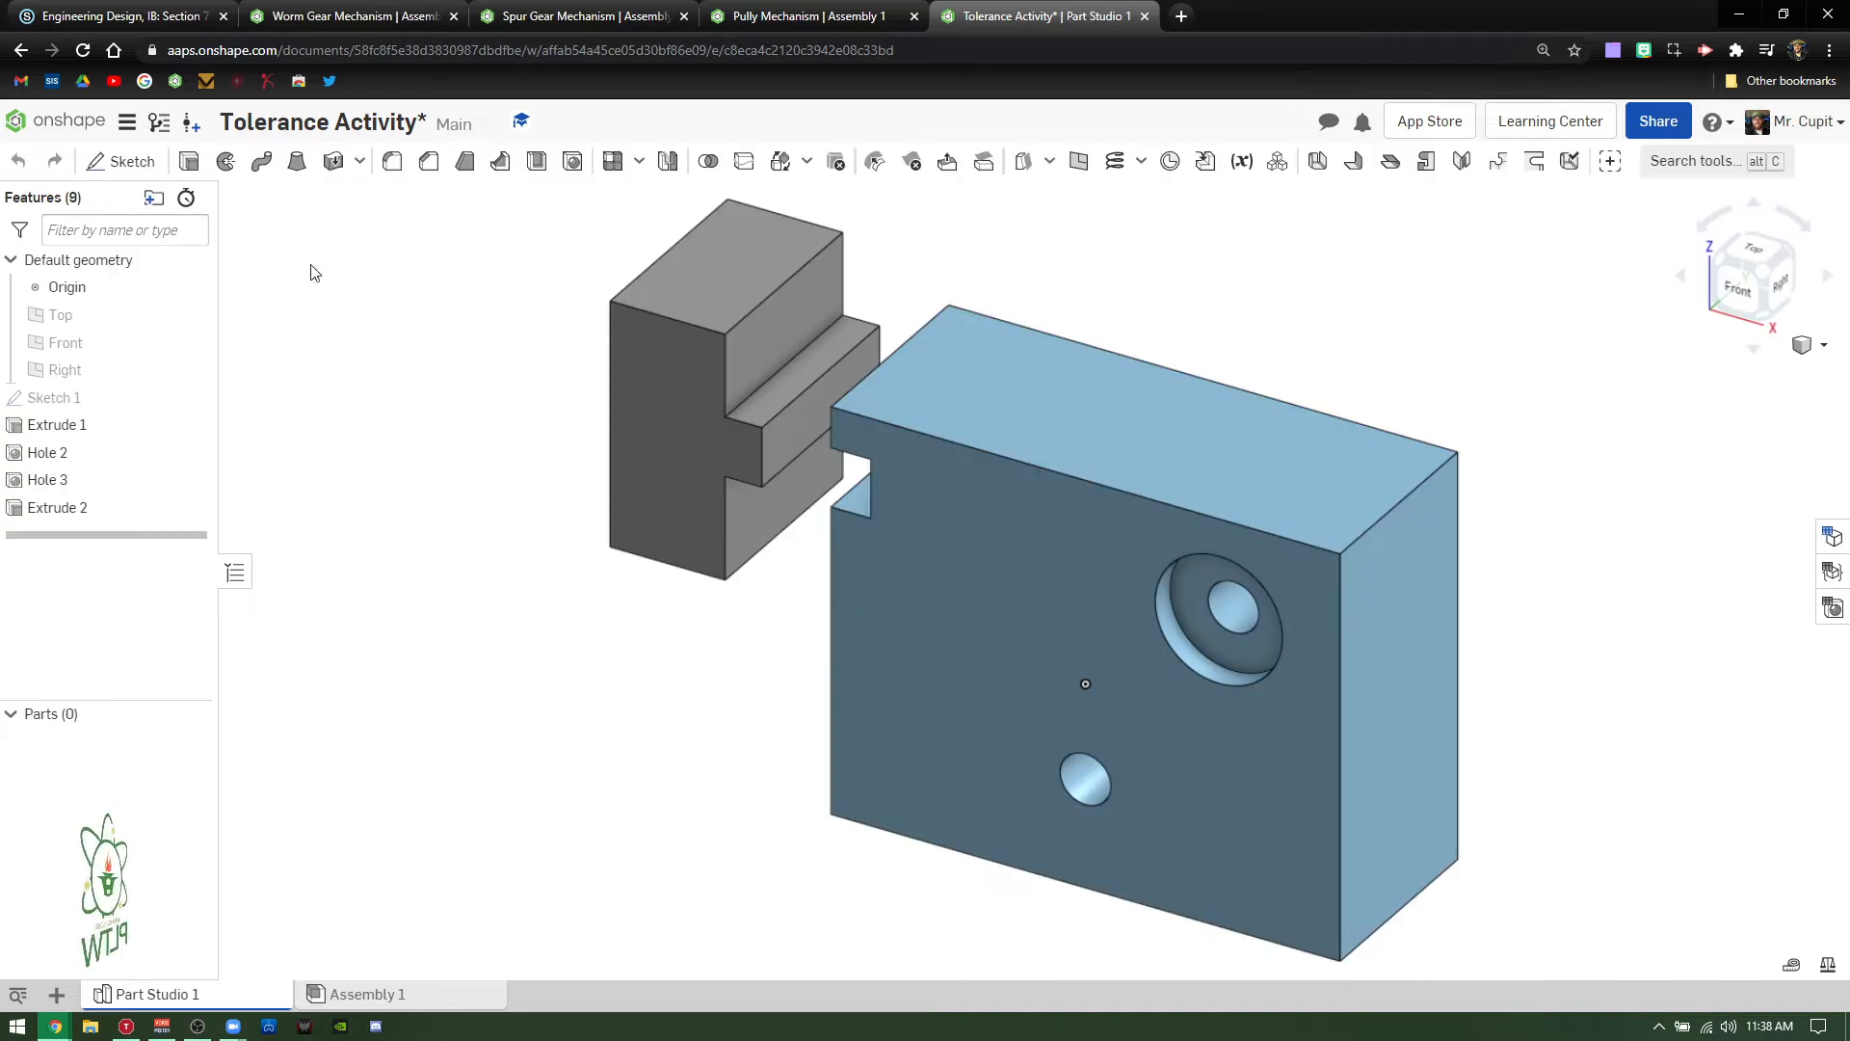
pyautogui.click(127, 122)
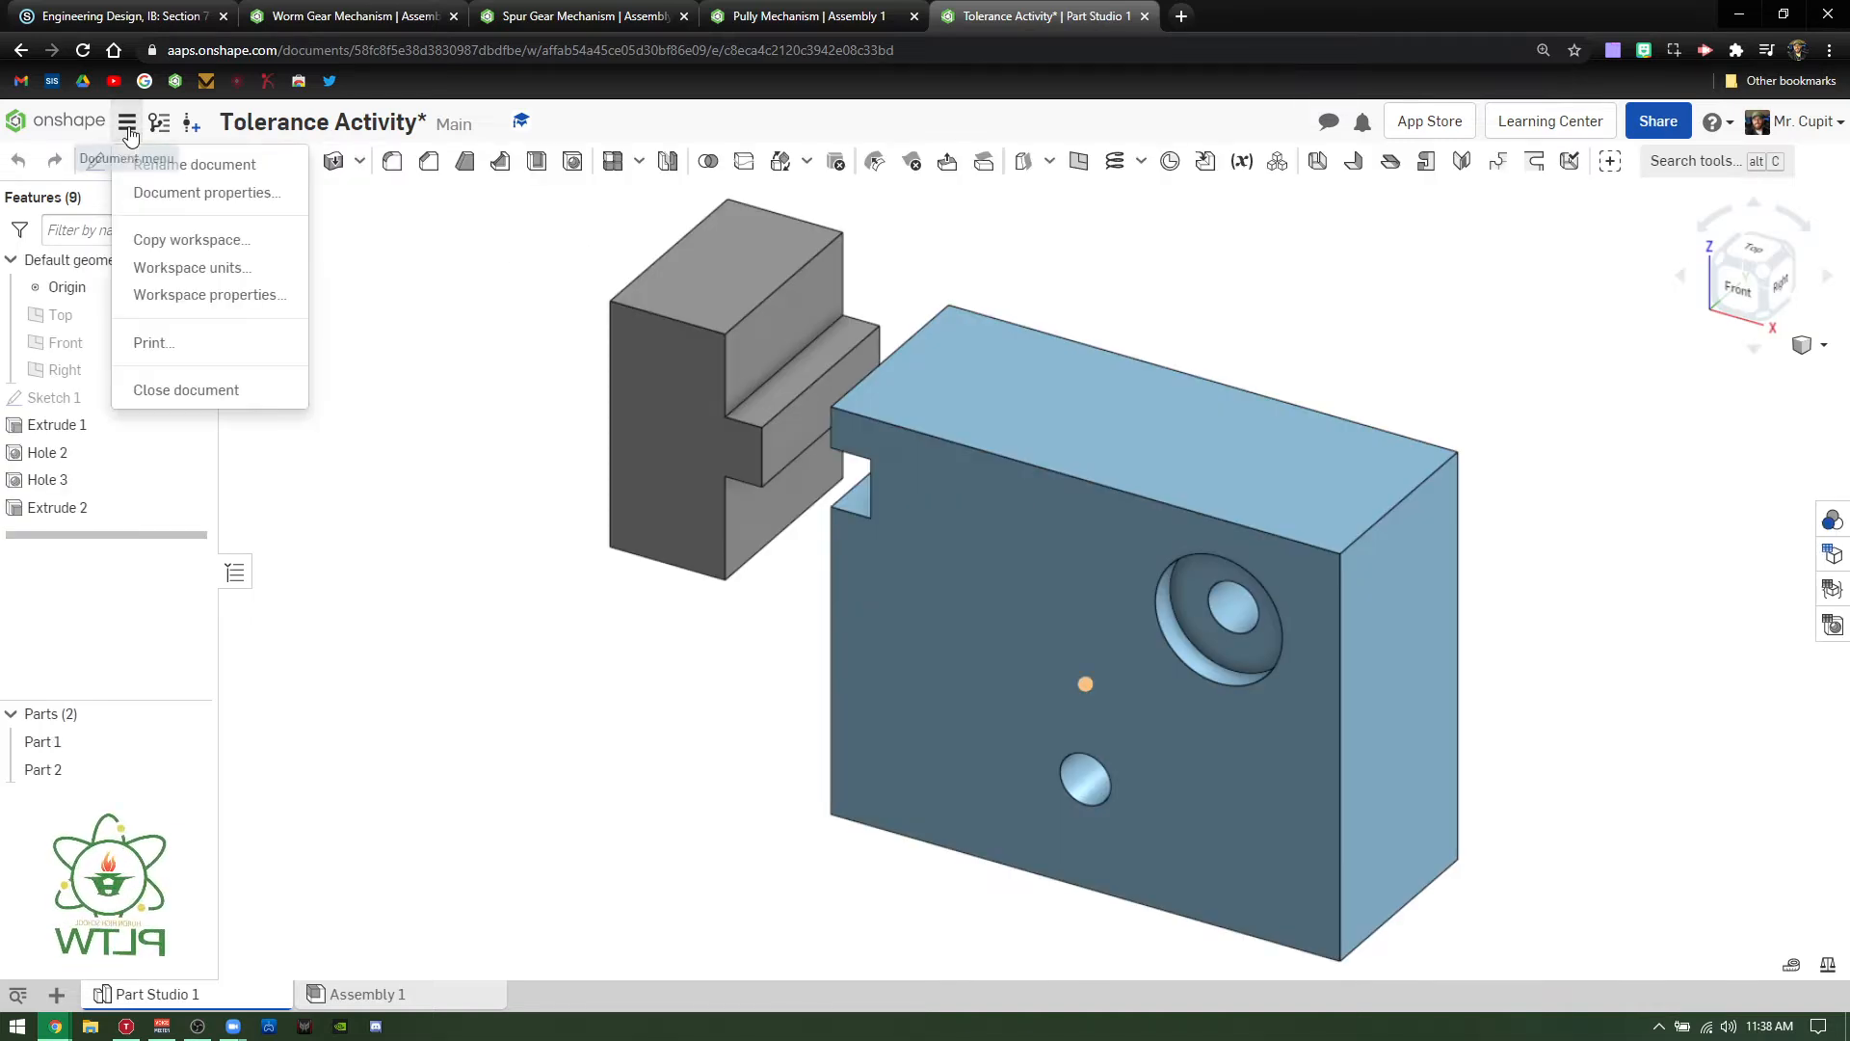
pyautogui.click(189, 235)
pyautogui.click(834, 240)
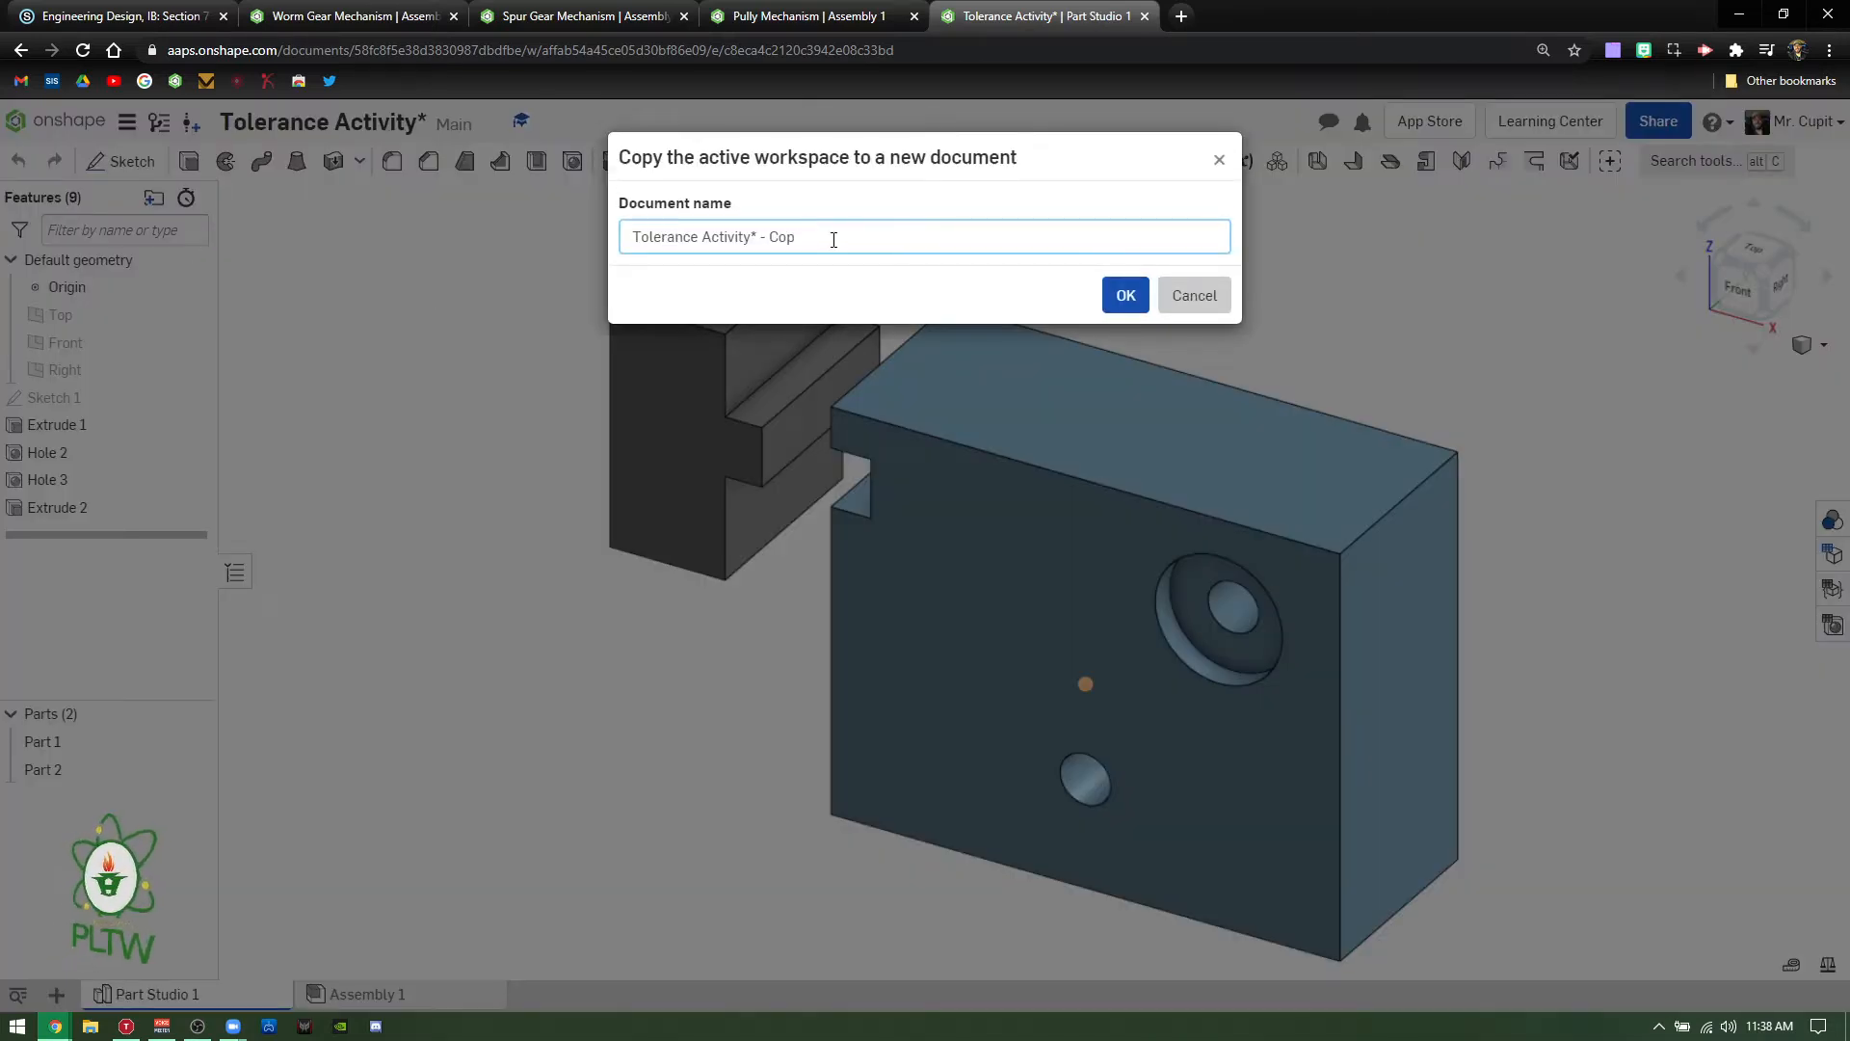
pyautogui.press('BackSpace')
pyautogui.press('BackSpace')
pyautogui.press('BackSpace')
pyautogui.press('BackSpace')
pyautogui.write('Walkthrough')
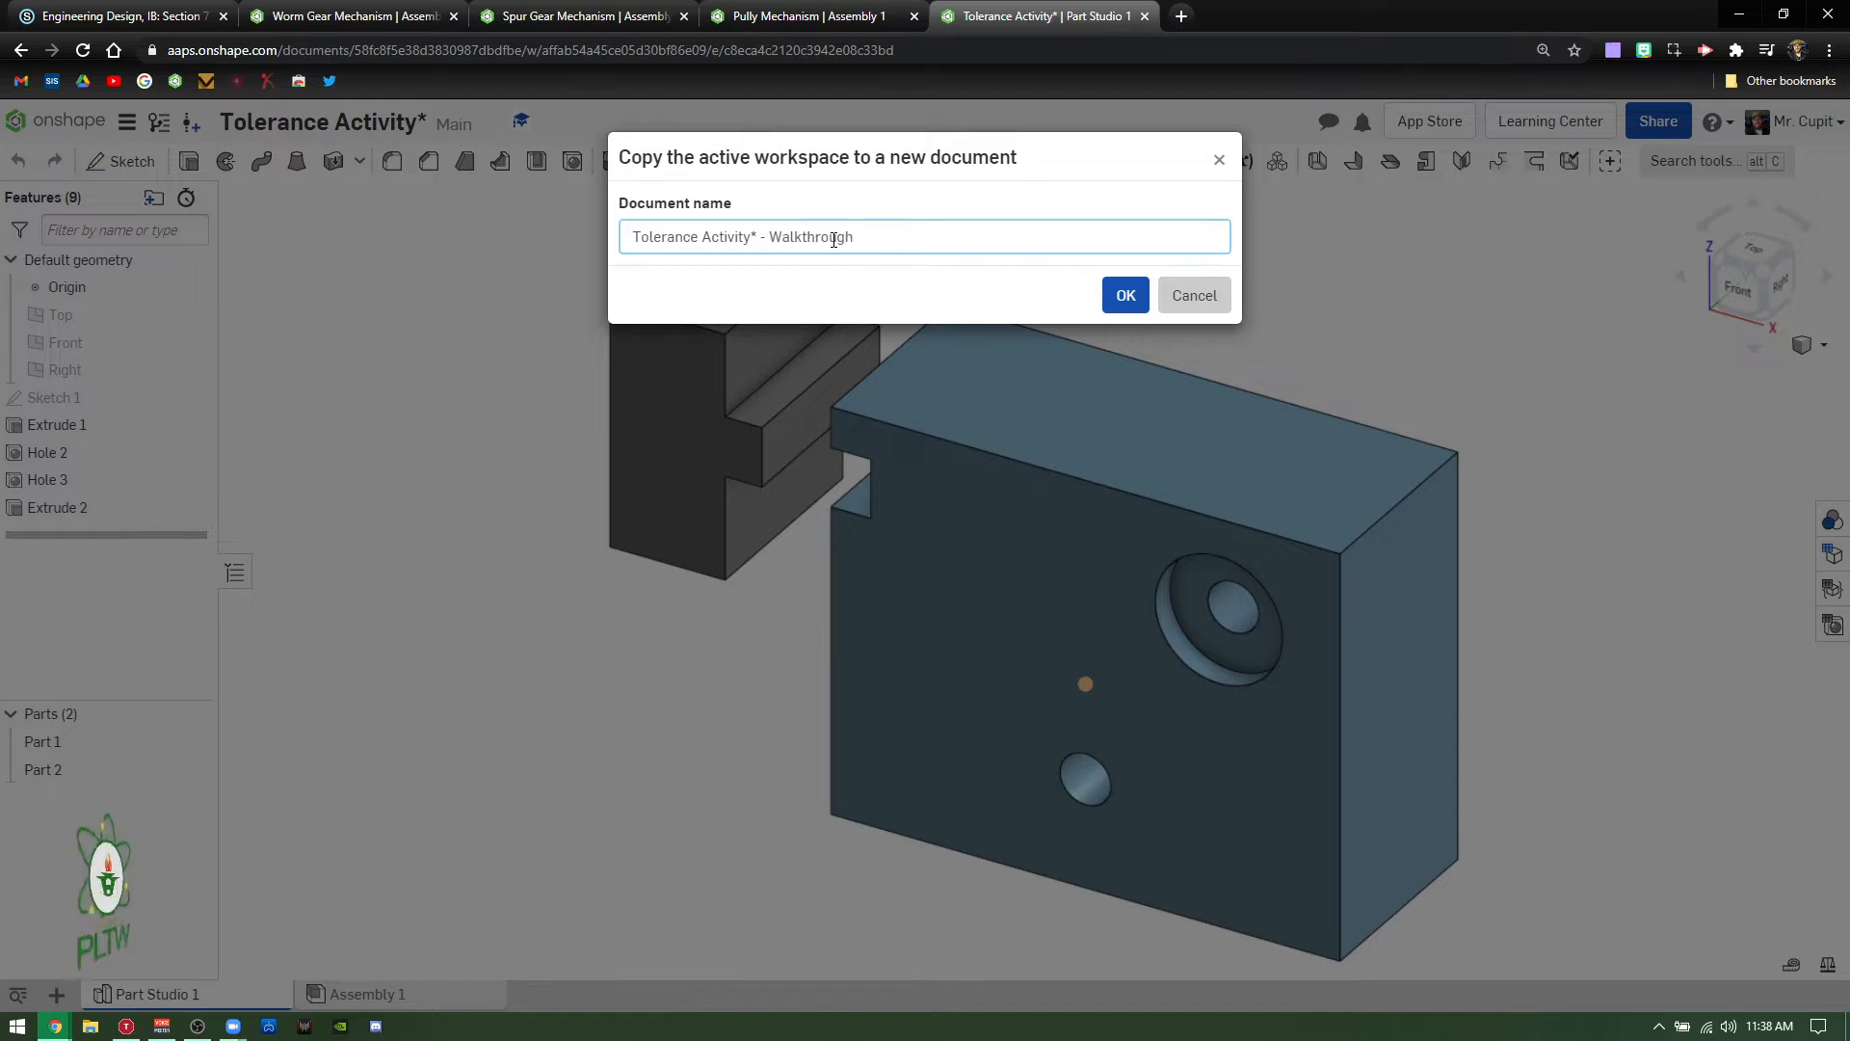
pyautogui.press('Return')
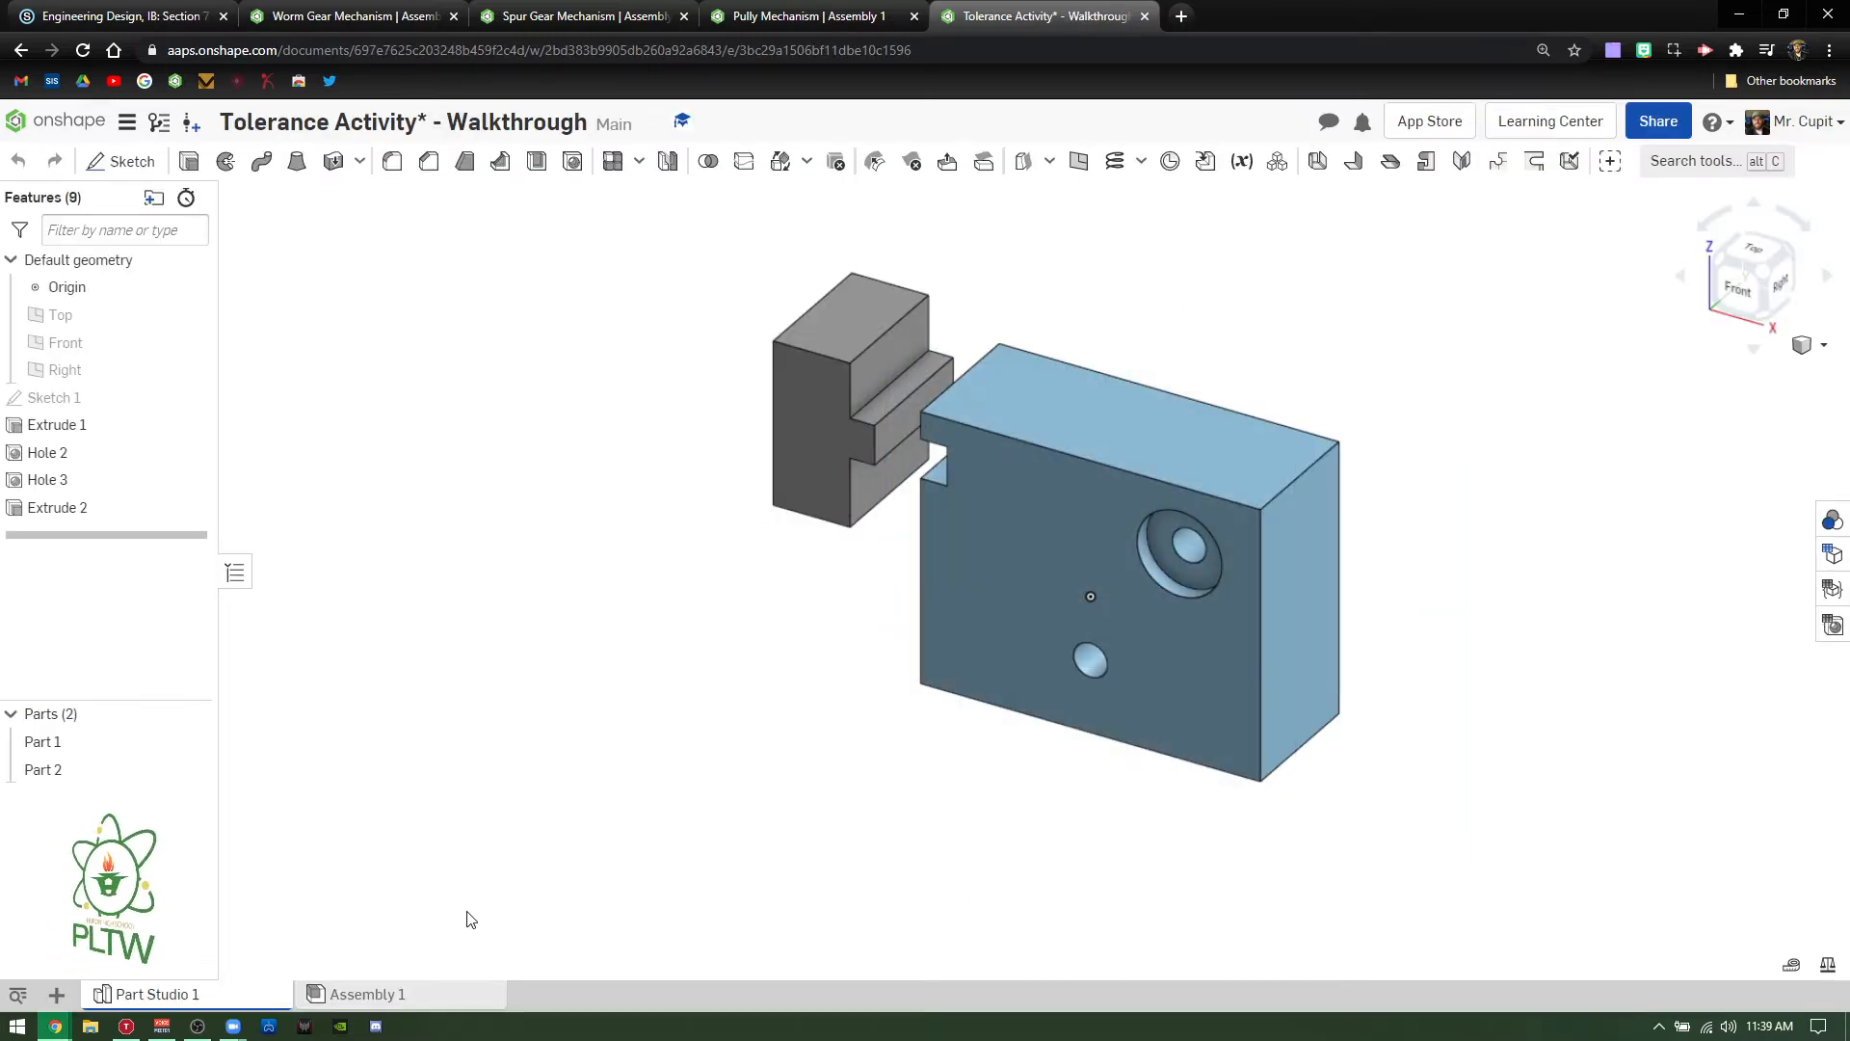
# - Create a drawing in the copied document from the ANSI_A_INCH.dwt template with no views
pyautogui.click(442, 996)
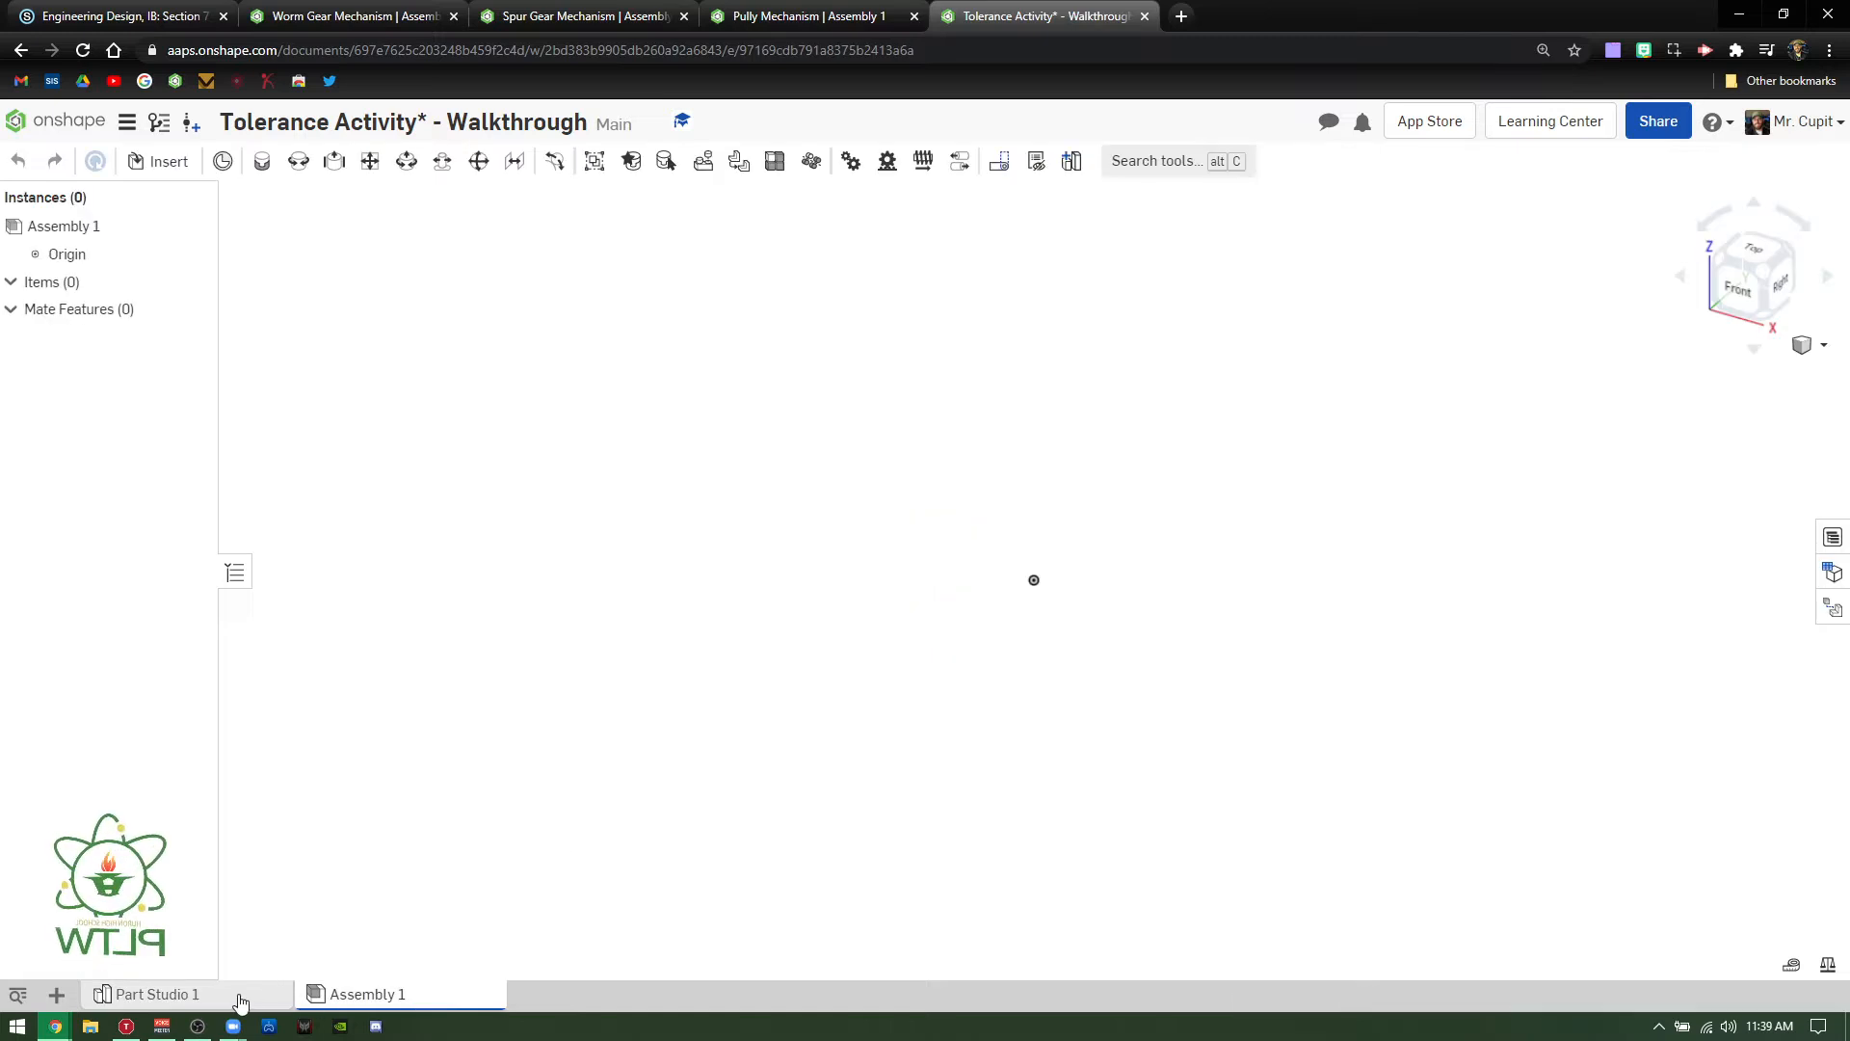
pyautogui.click(235, 992)
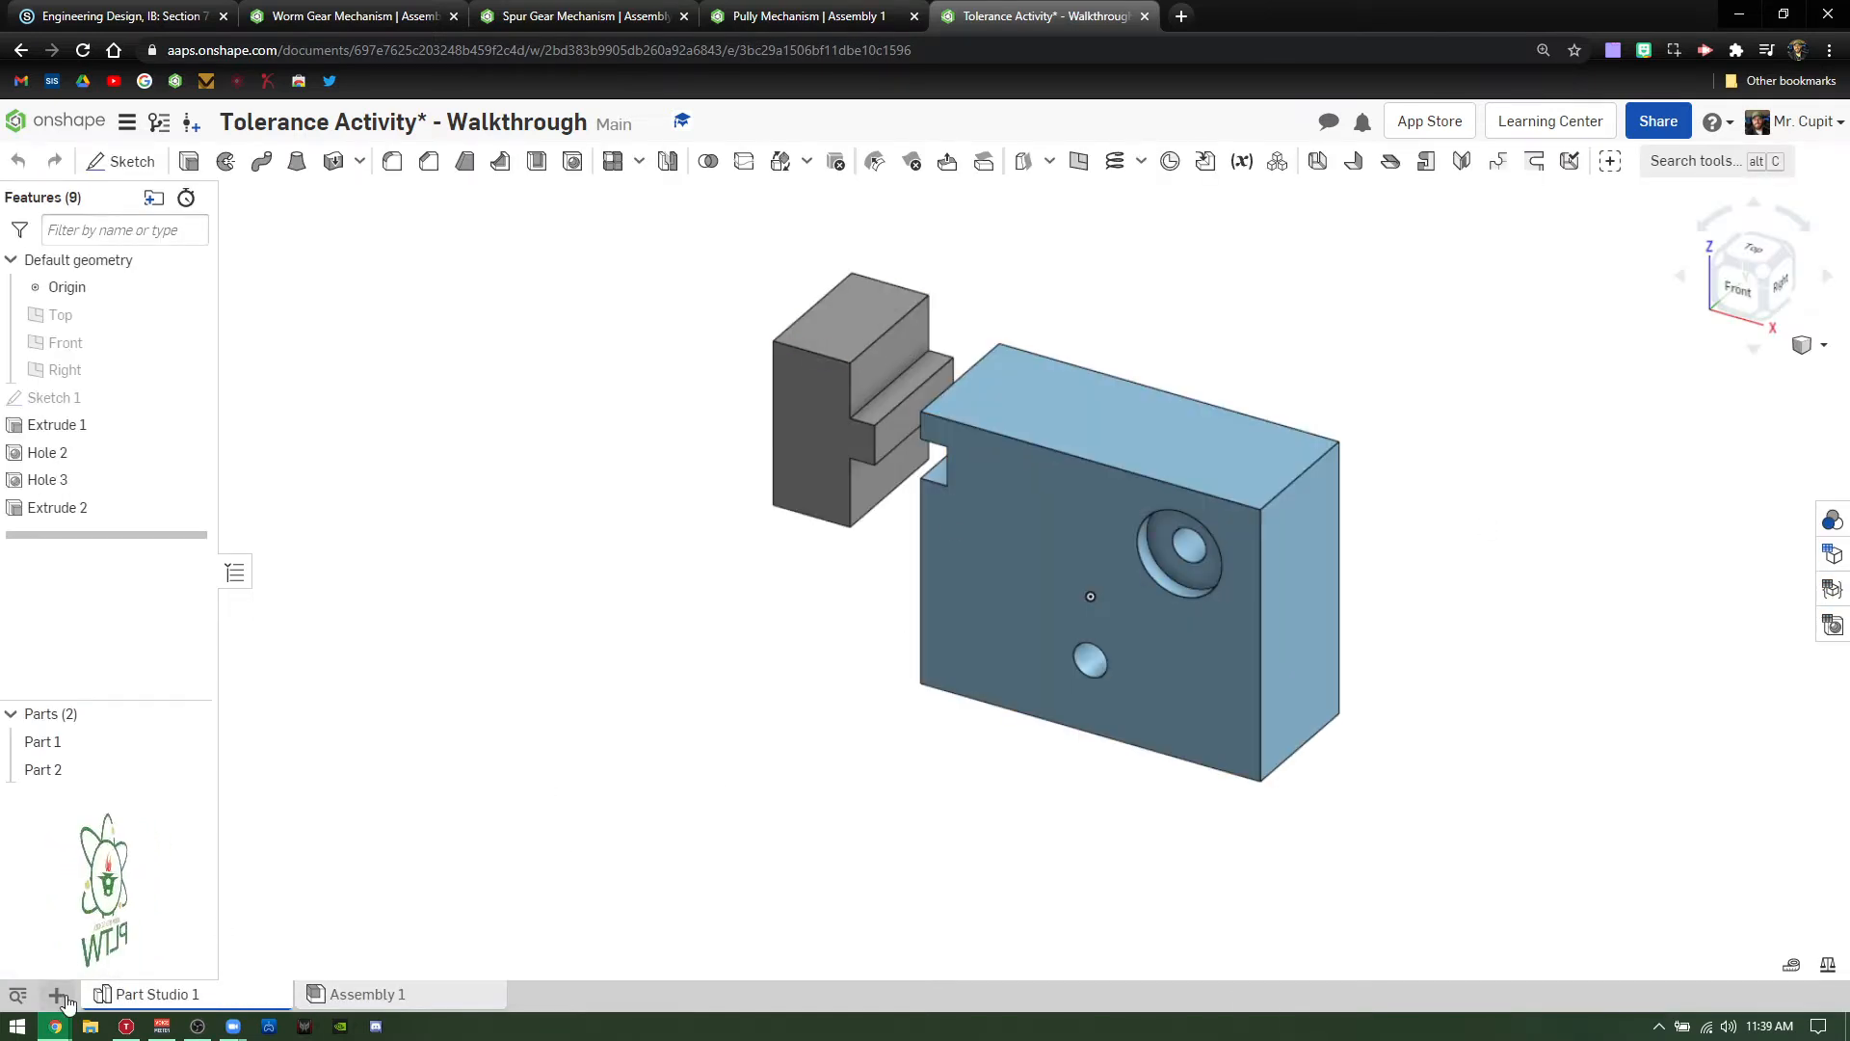
pyautogui.click(56, 995)
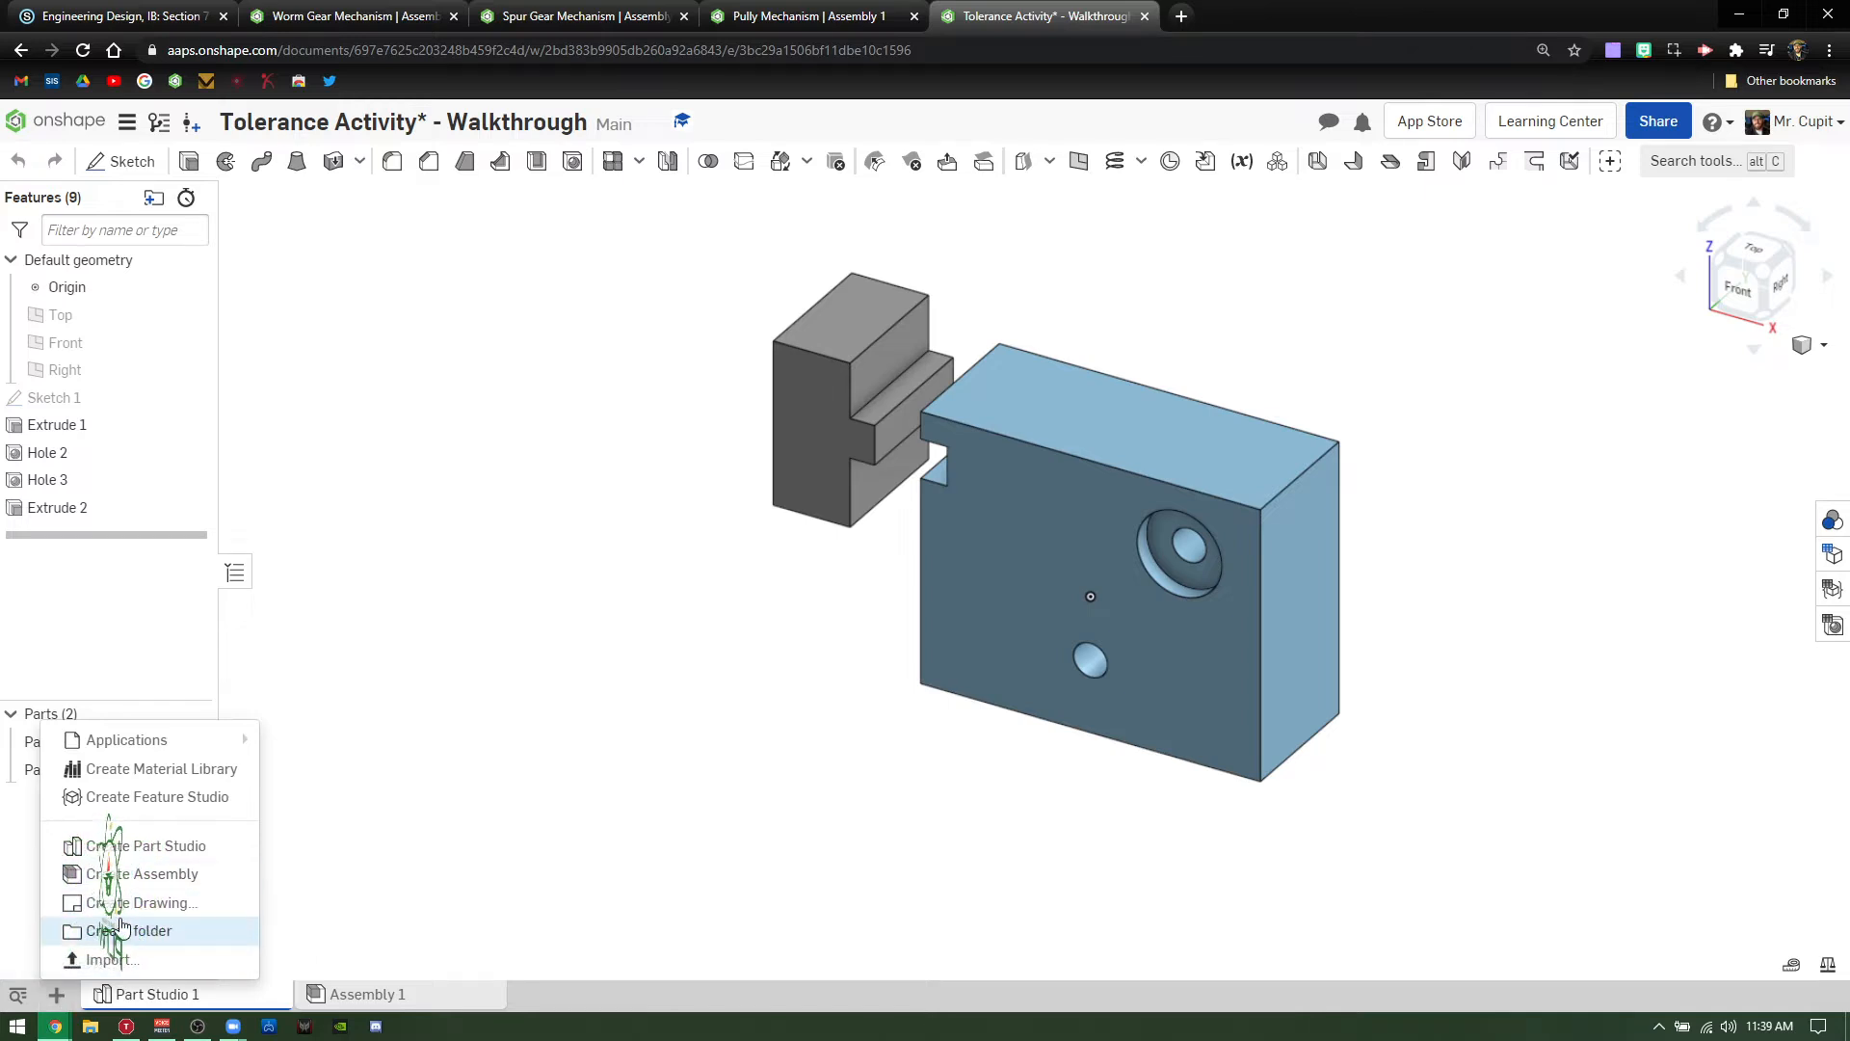
pyautogui.click(87, 903)
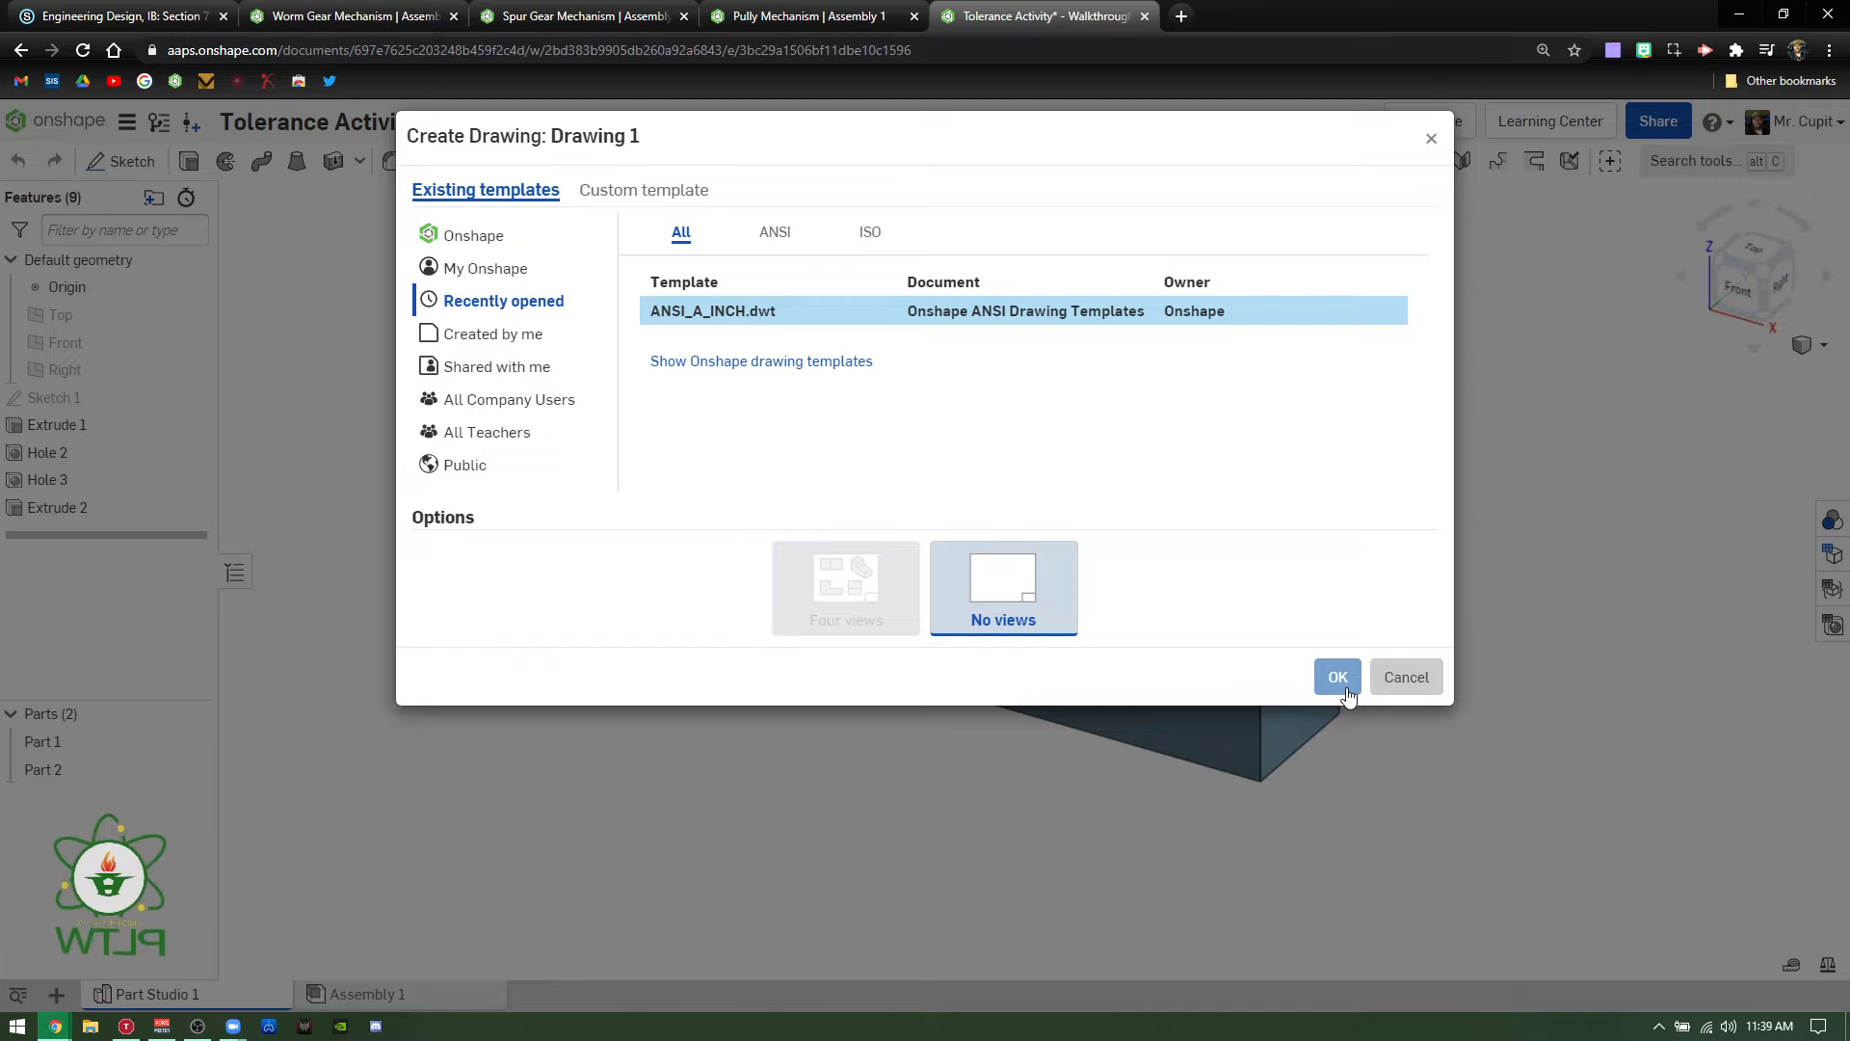
pyautogui.click(1345, 690)
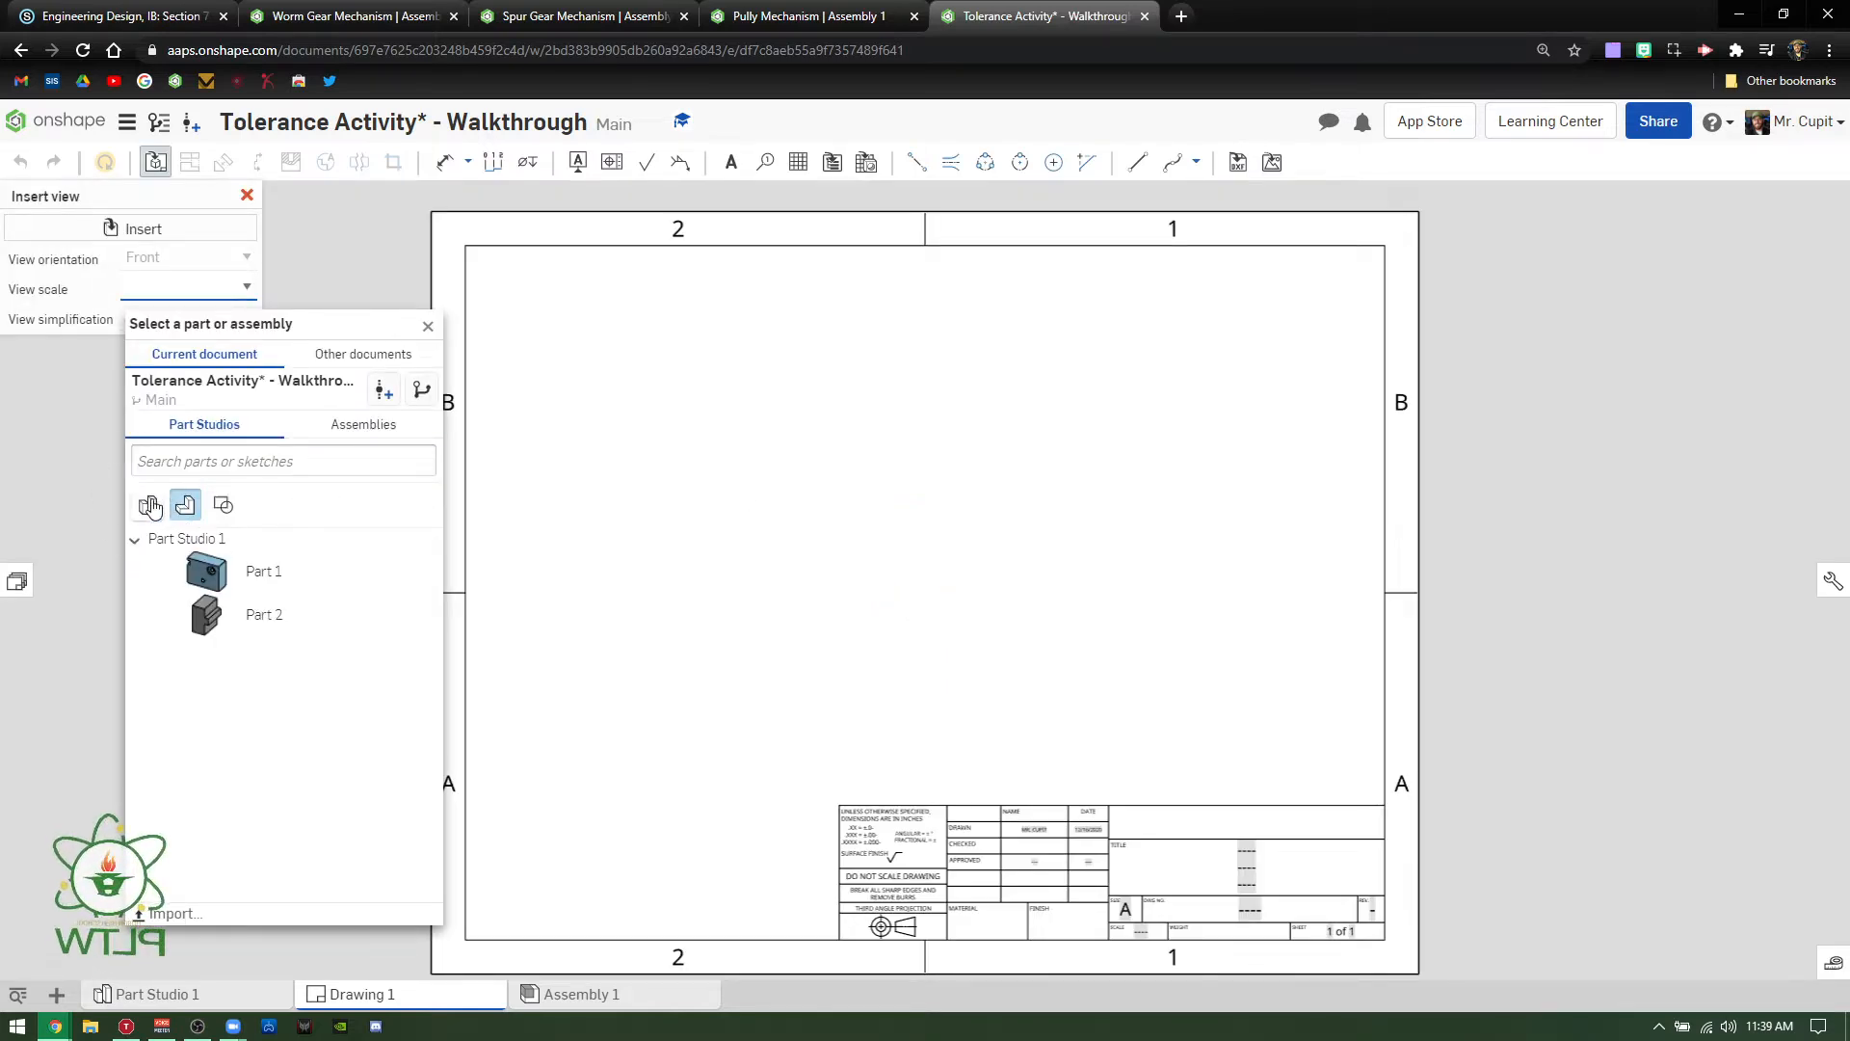
# - Insert a front view of the whole Part Studio 1 at 1:1 scale and place it centrally on the sheet
pyautogui.click(149, 505)
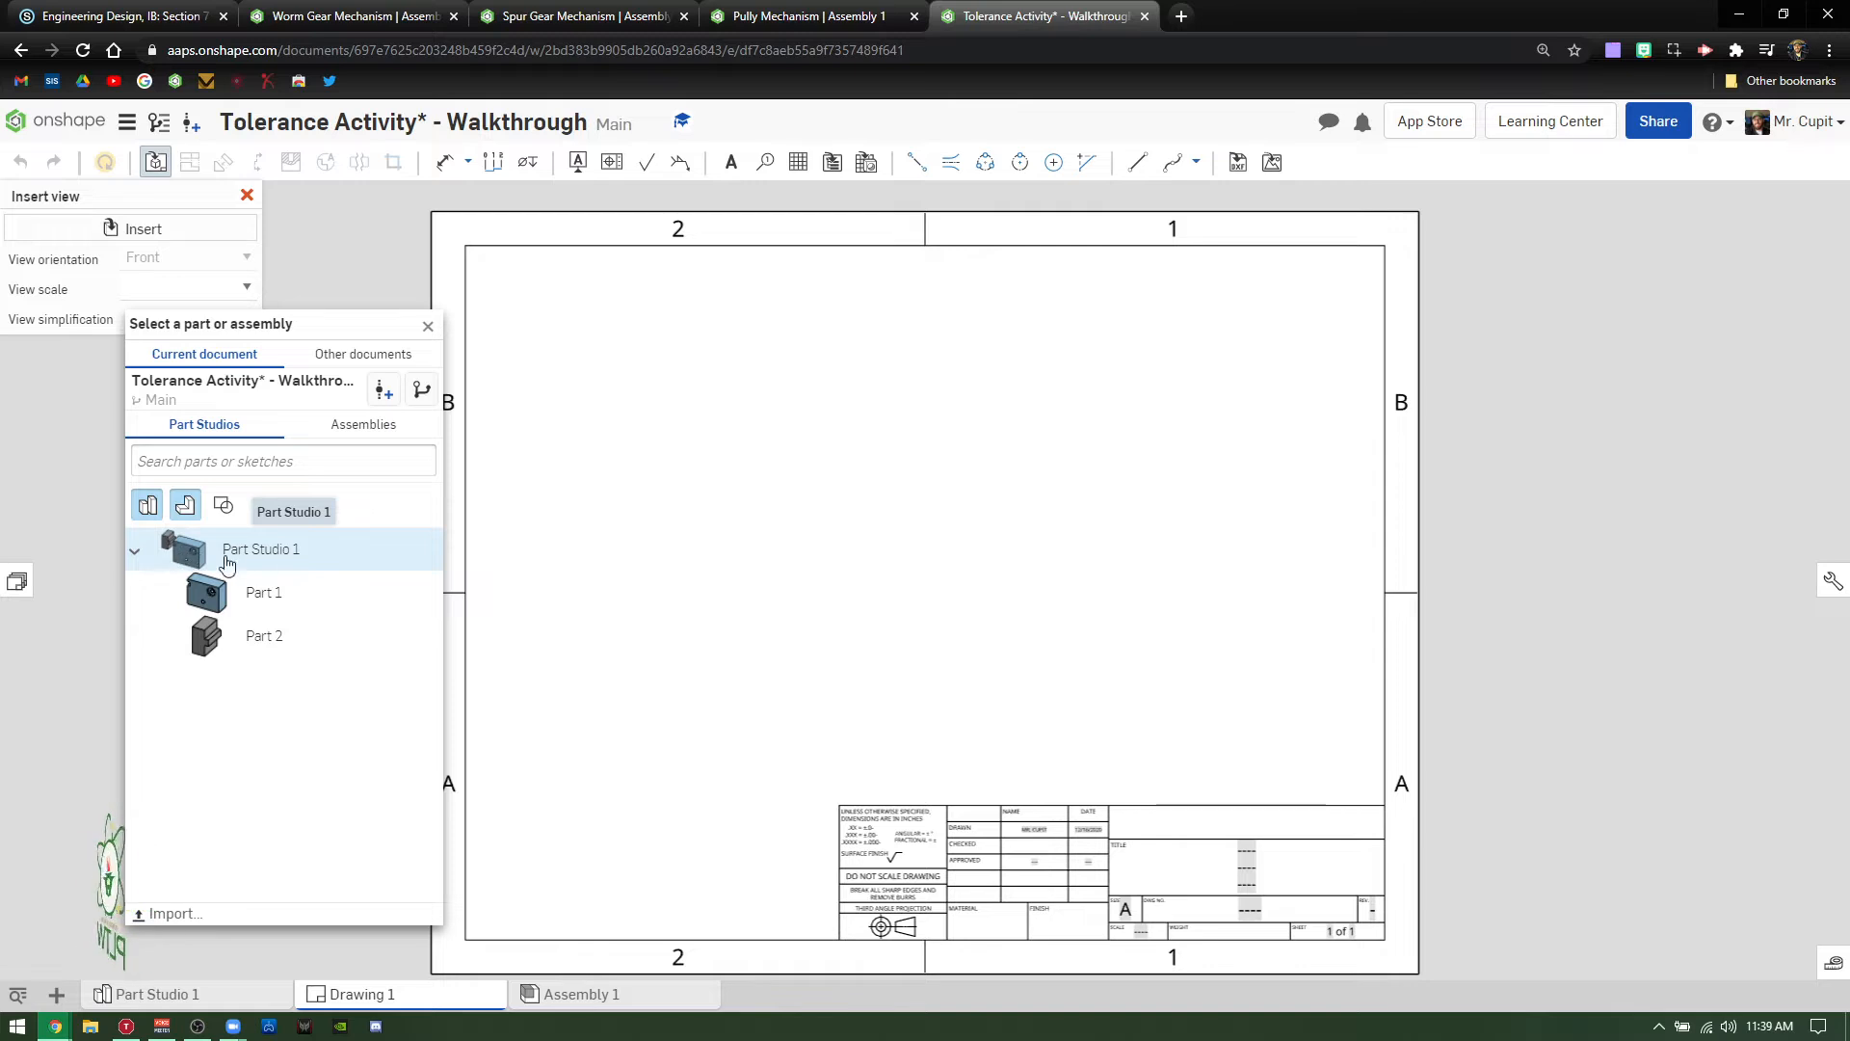
pyautogui.click(264, 557)
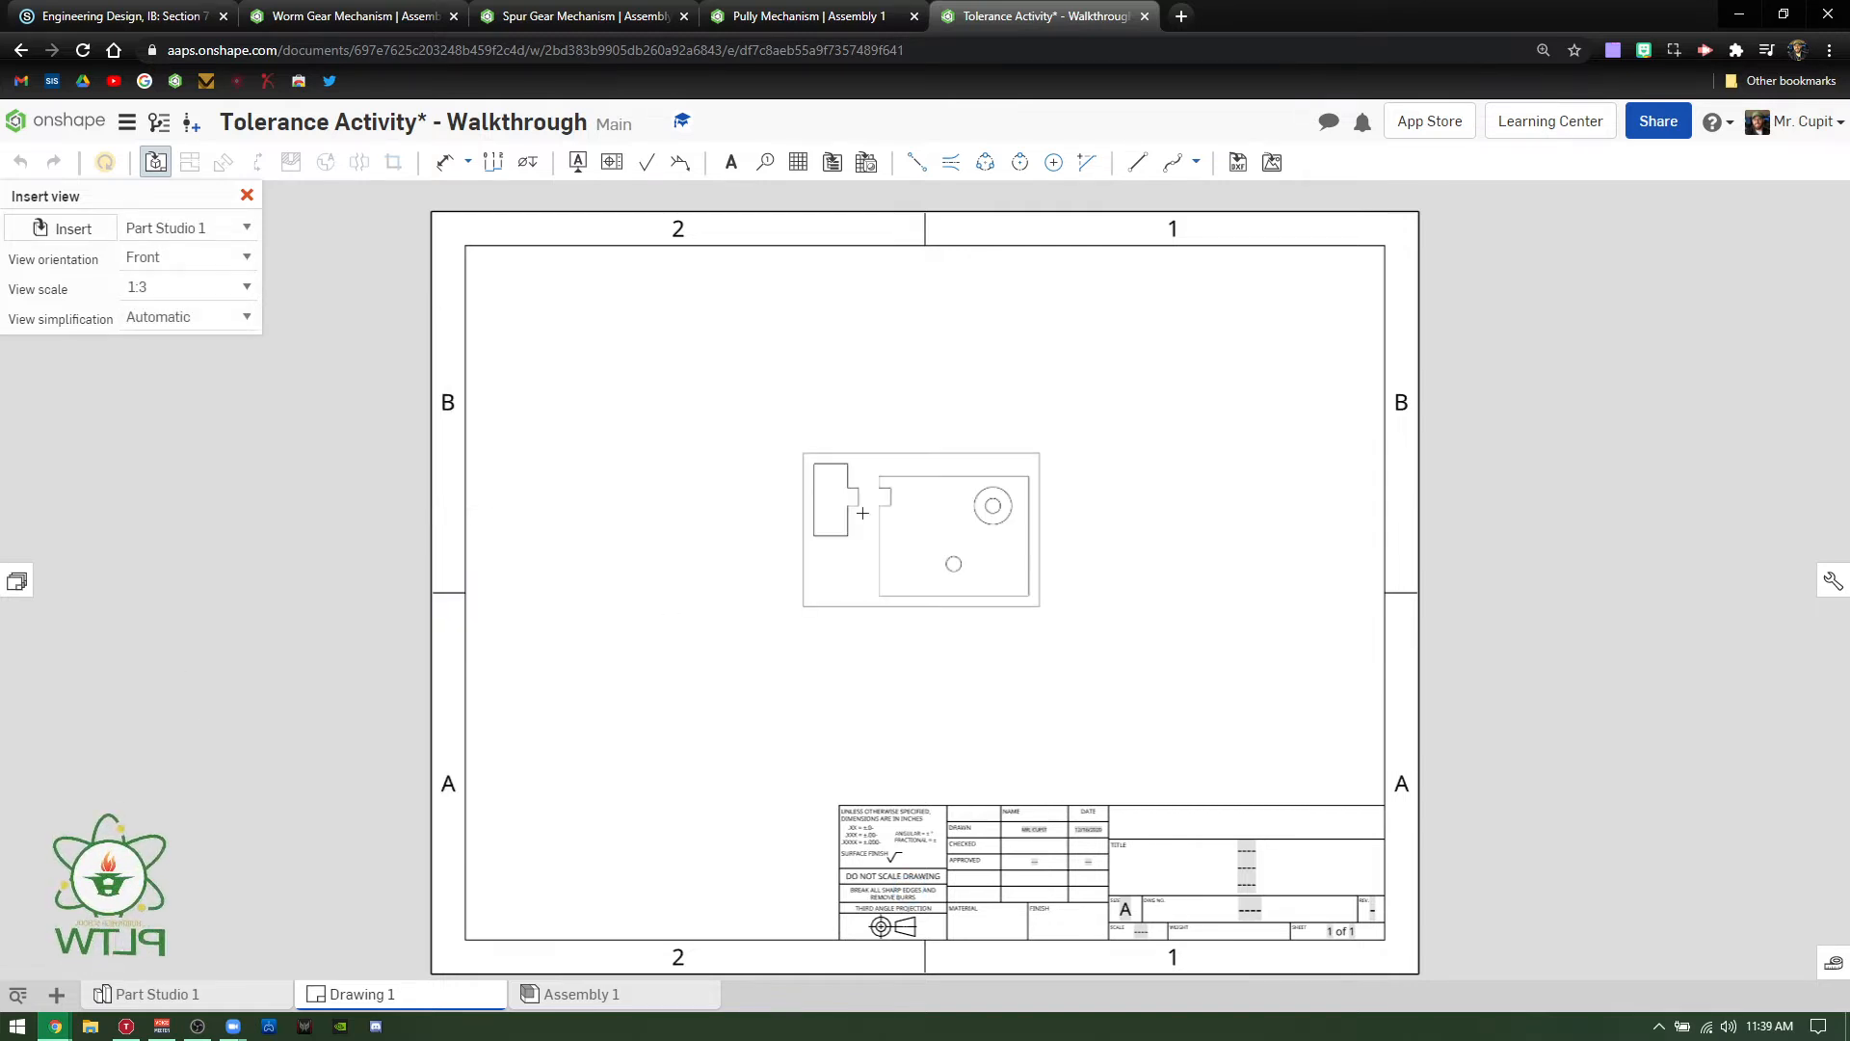
pyautogui.click(247, 295)
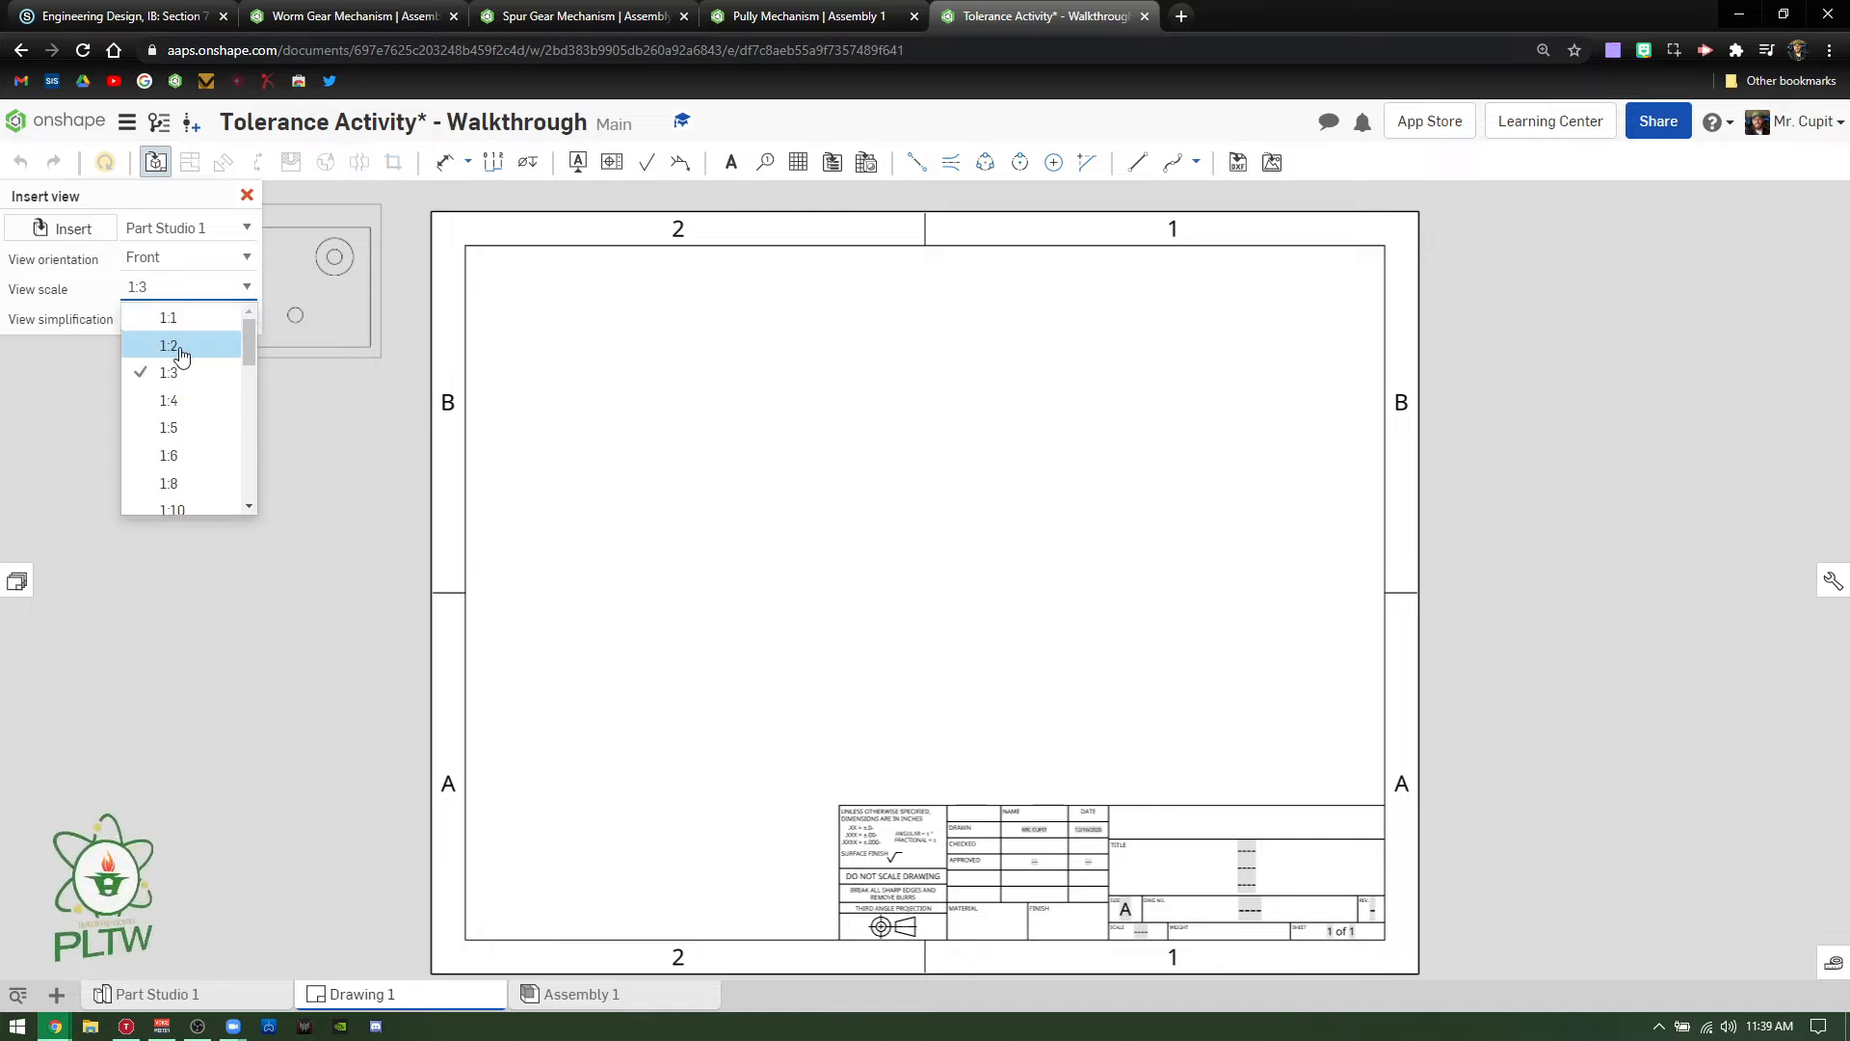
pyautogui.click(173, 349)
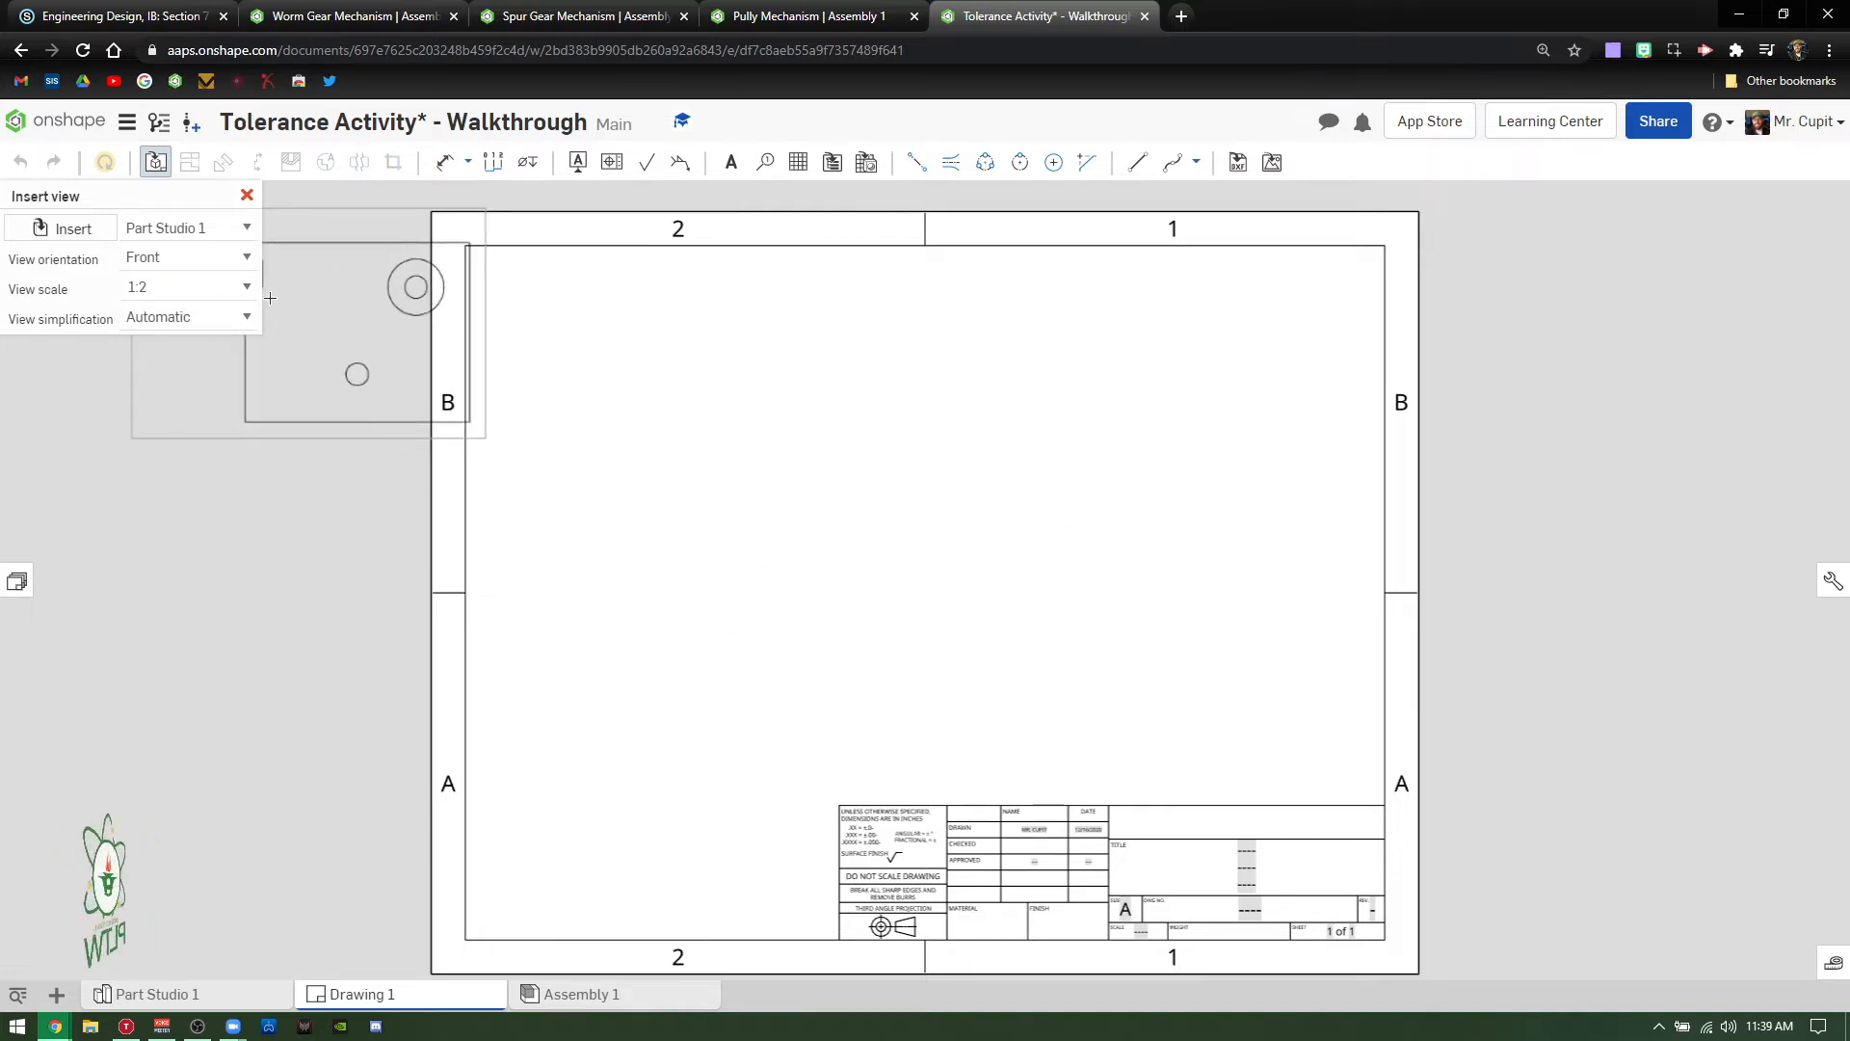
pyautogui.click(188, 288)
pyautogui.scroll(1, 173, 326)
pyautogui.click(169, 317)
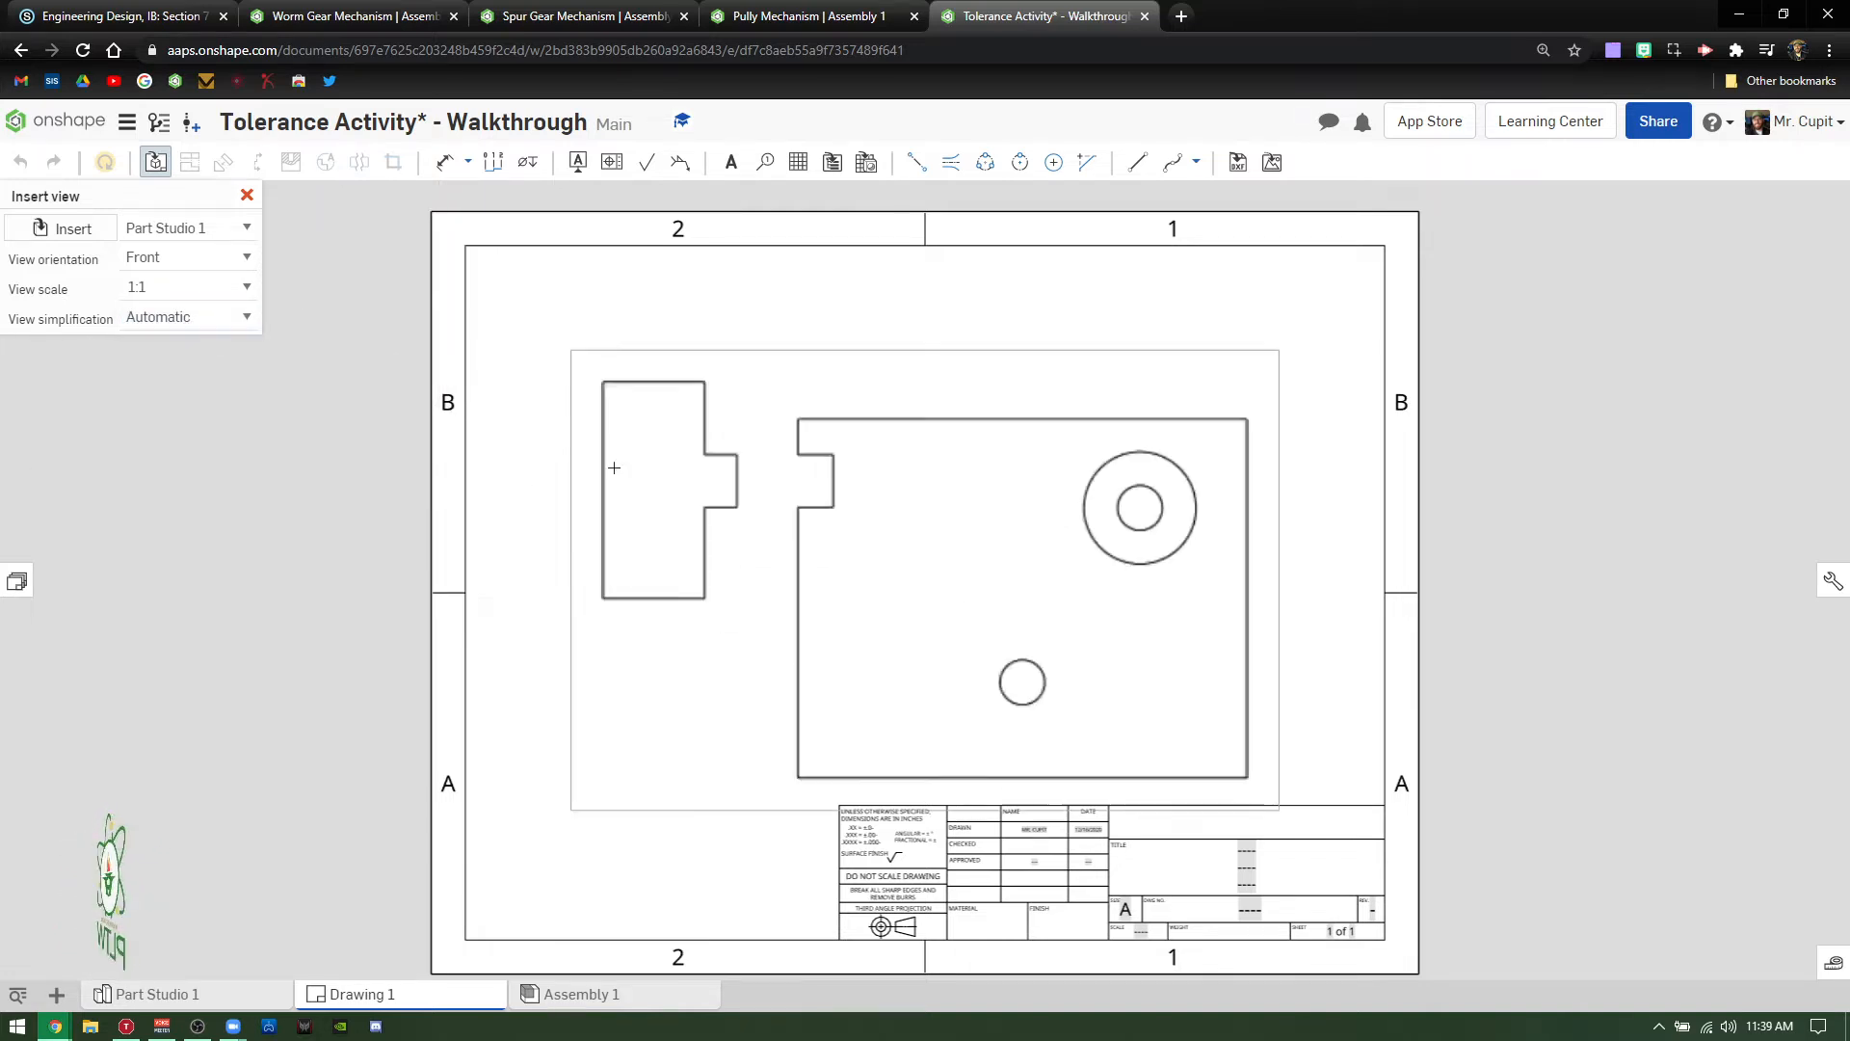
pyautogui.click(909, 541)
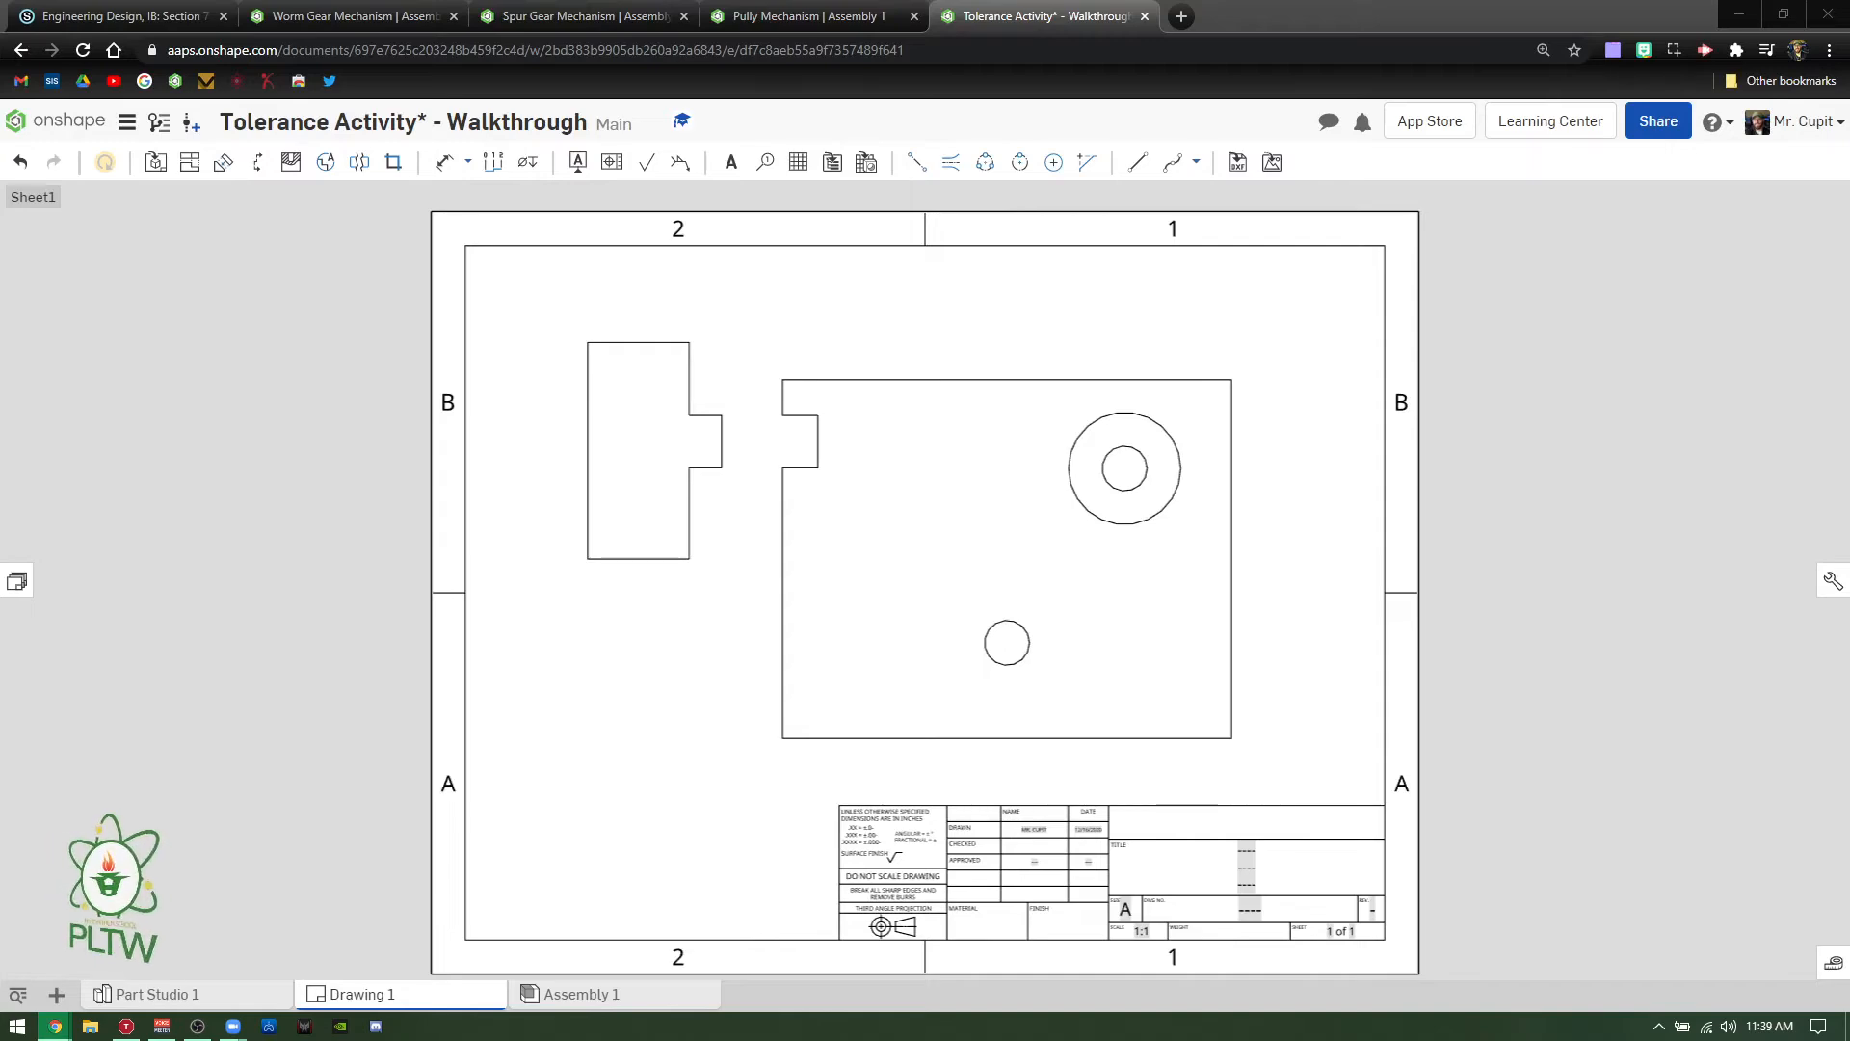
# - Switch to the Schoology course page, examine the Tolerance_Activity_Drawing_File.pdf reference for its dimensions and tolerances, and return to the Onshape drawing
pyautogui.click(144, 15)
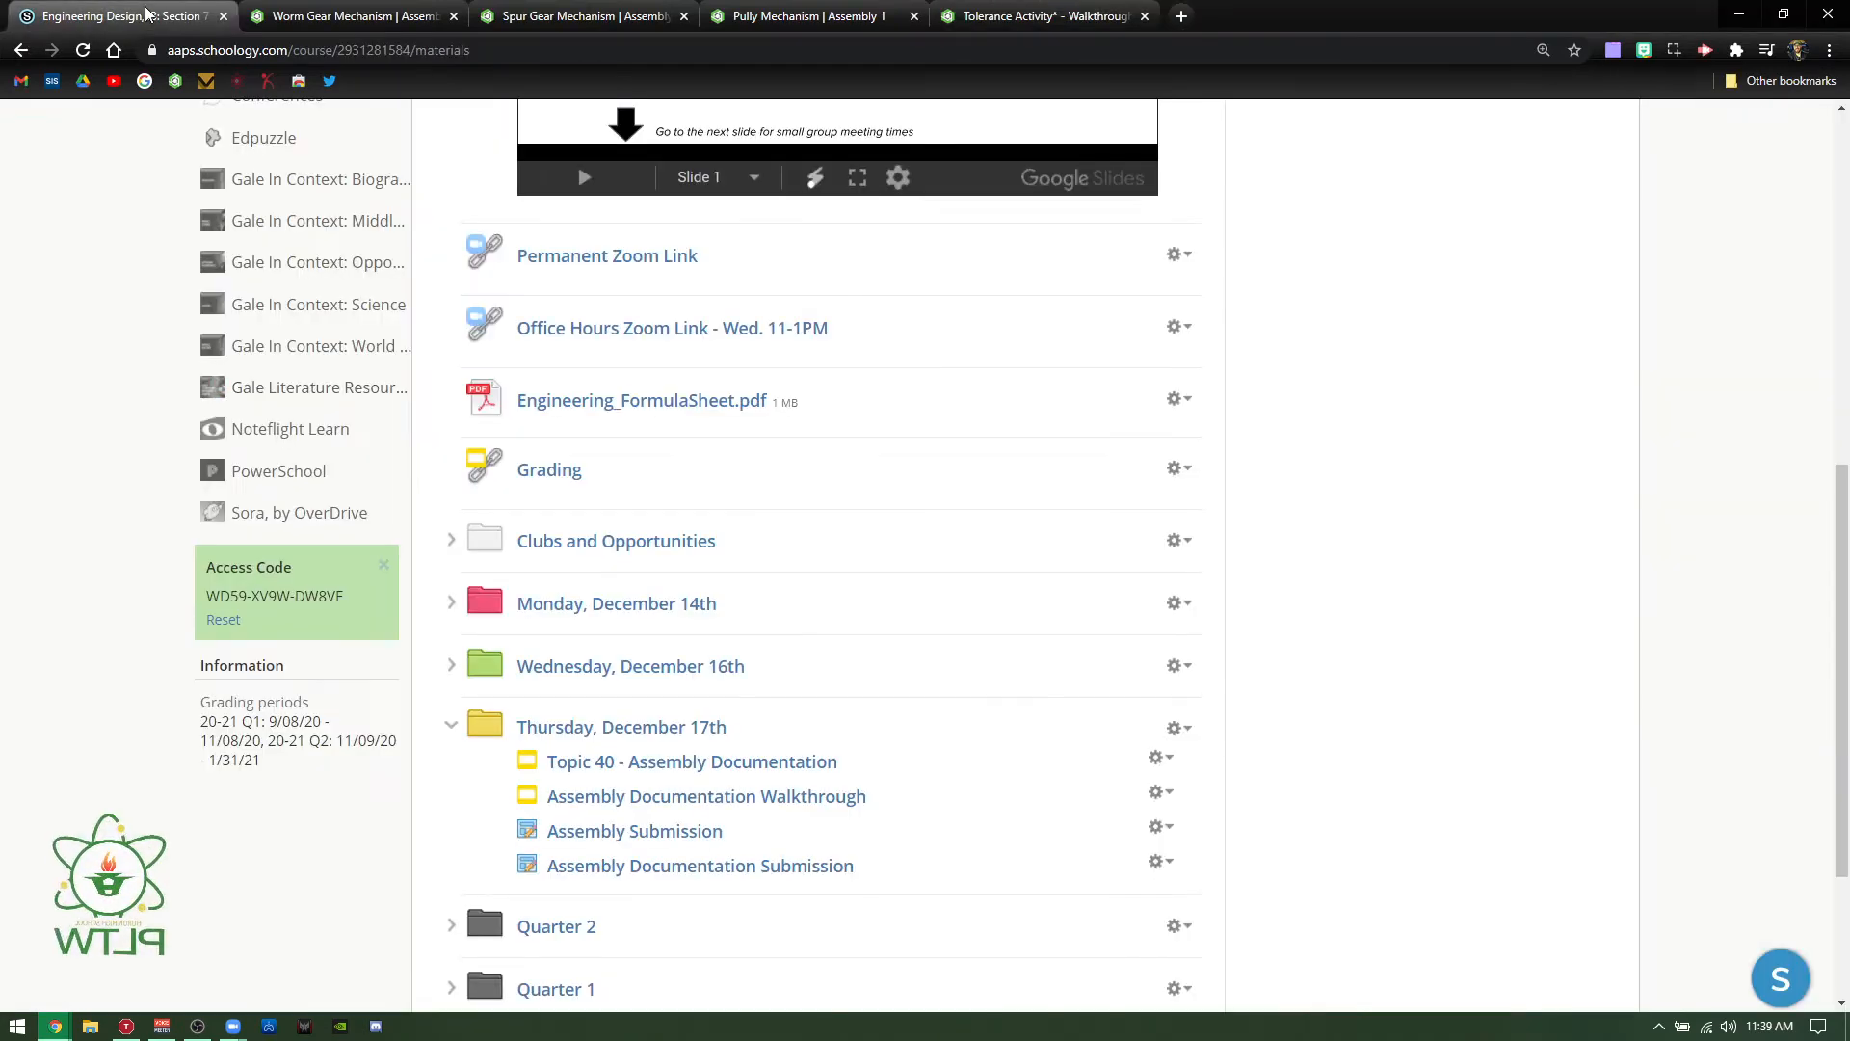
pyautogui.scroll(1, 493, 750)
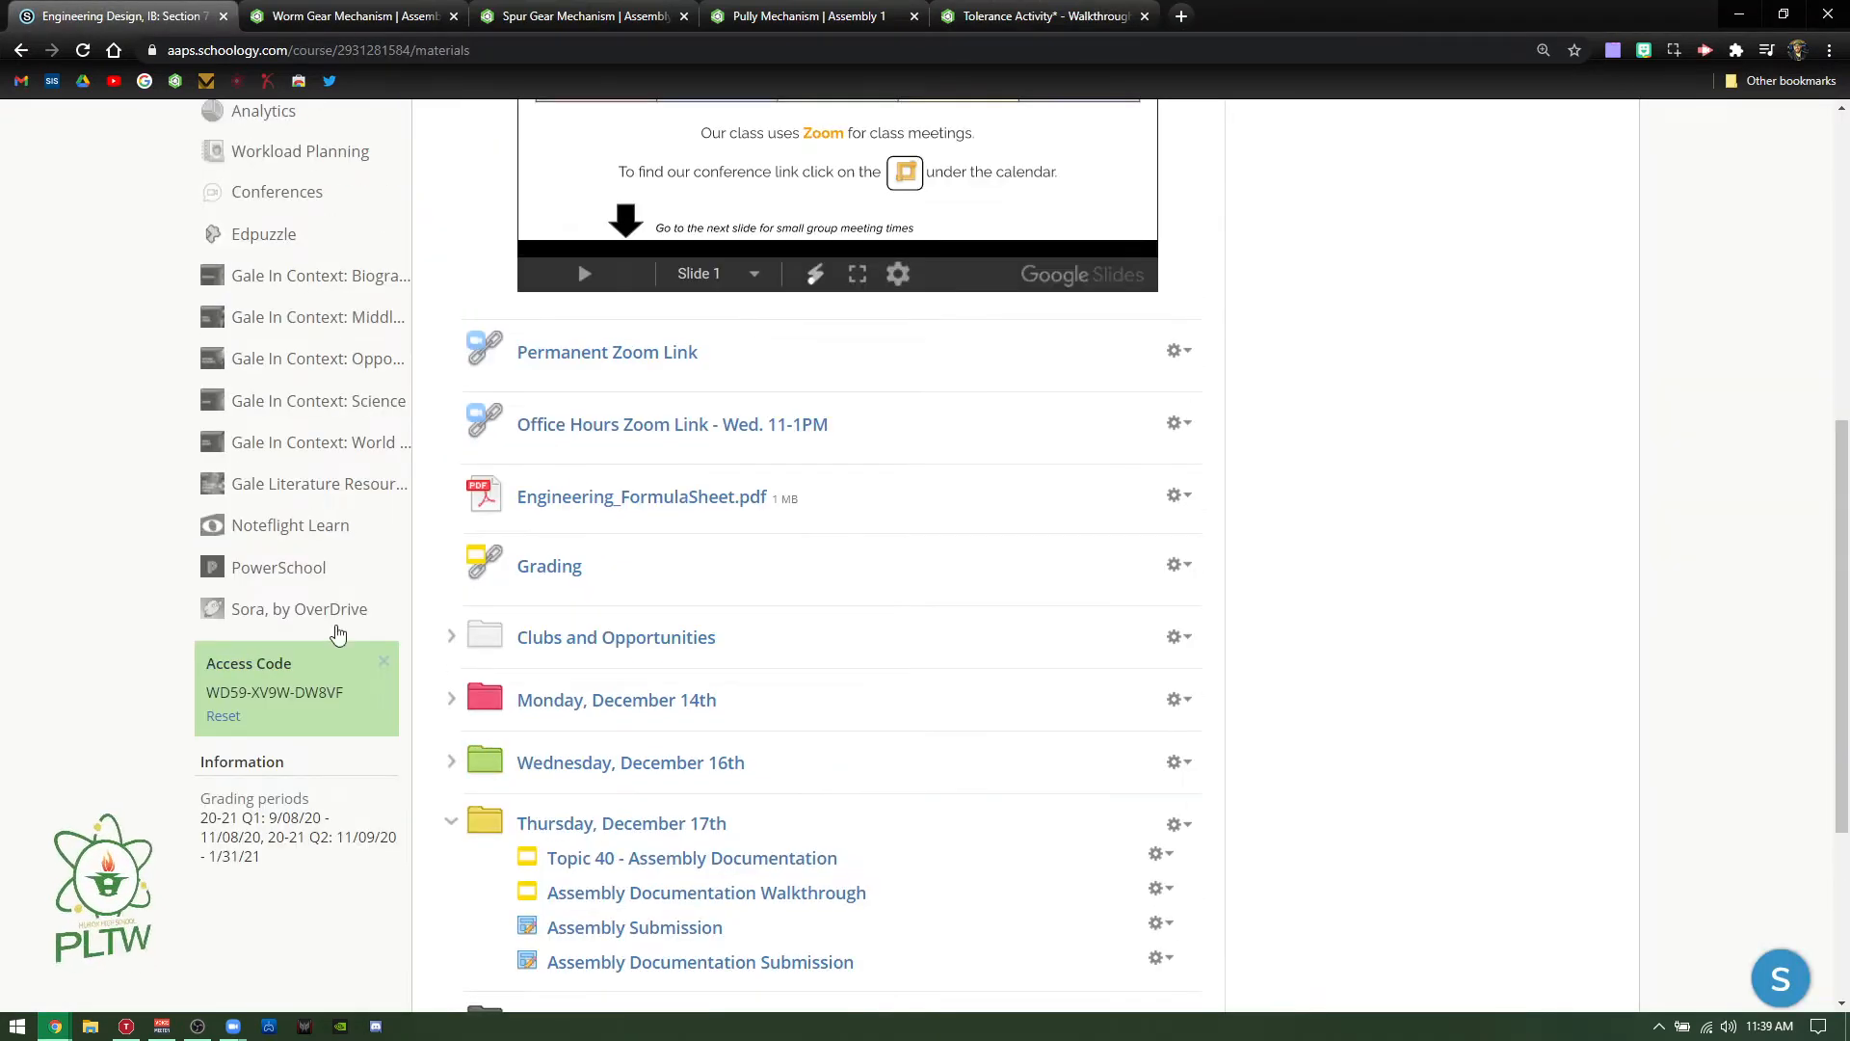
pyautogui.moveTo(0, 125)
pyautogui.mouseDown()
pyautogui.moveTo(358, 24)
pyautogui.moveTo(399, 28)
pyautogui.mouseUp()
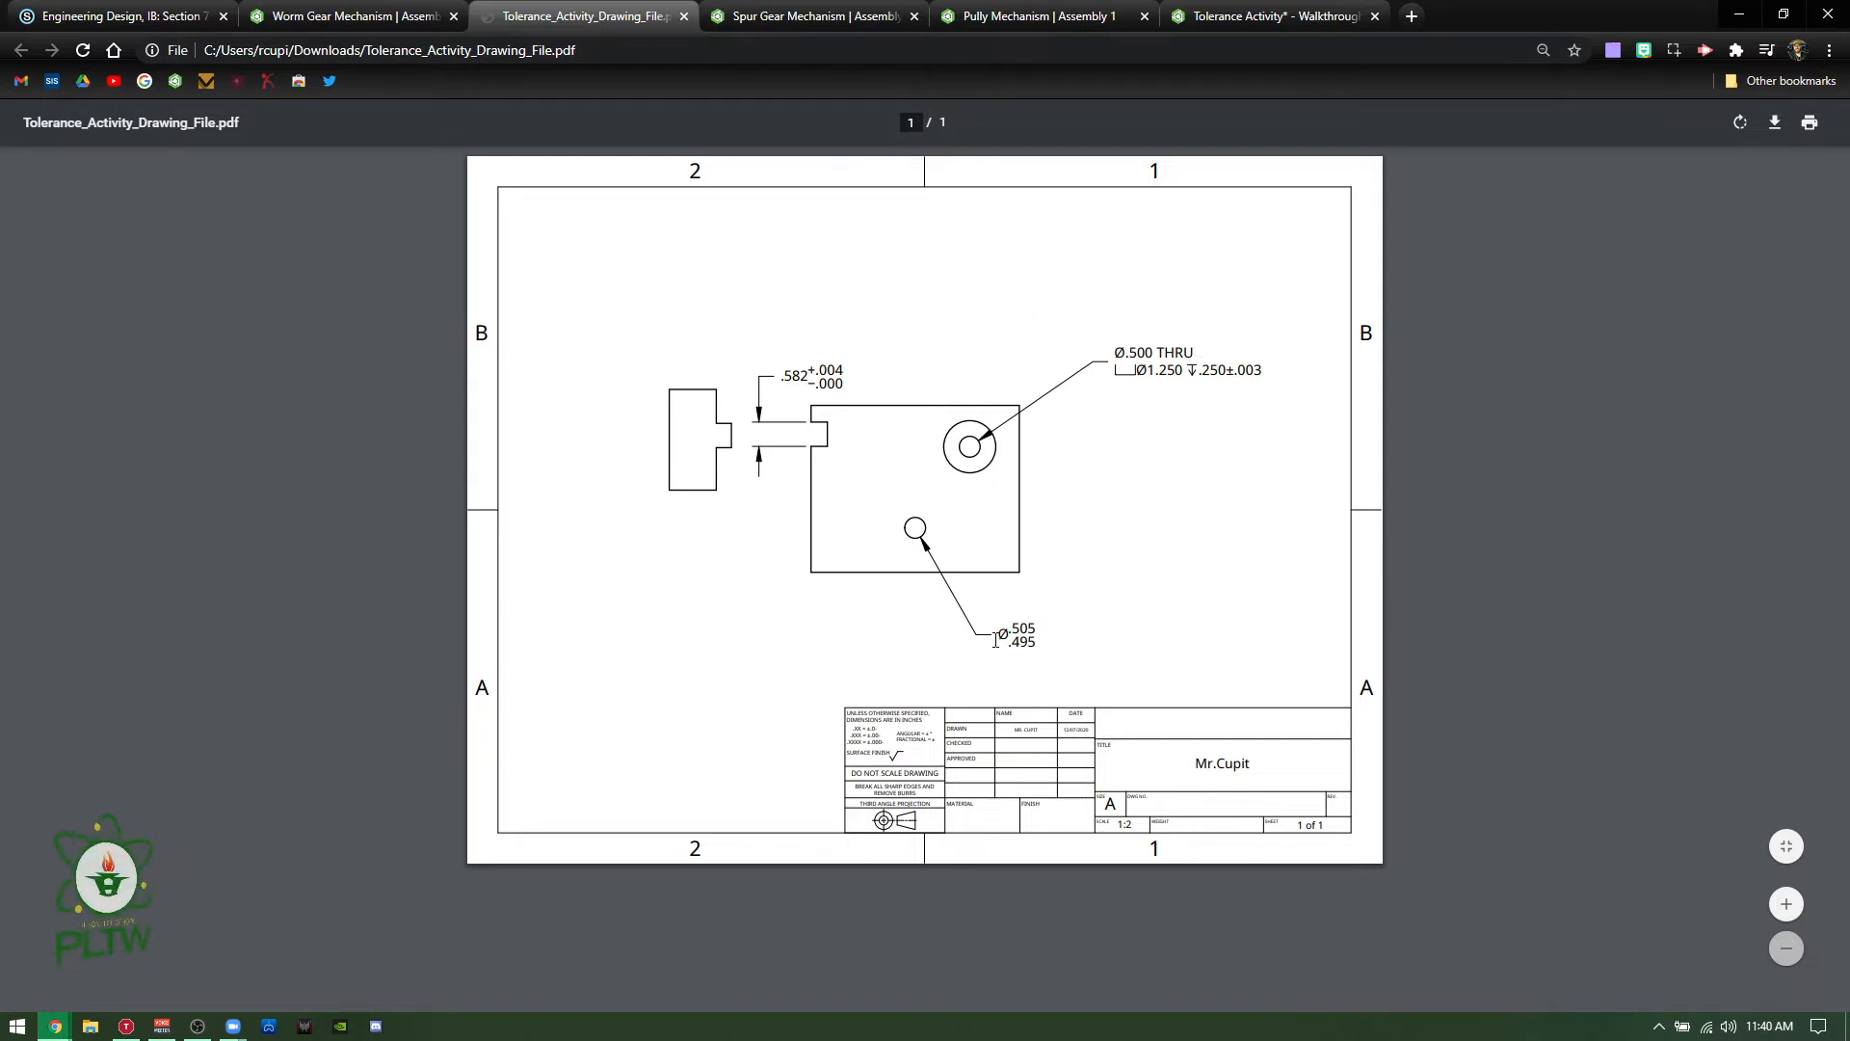
pyautogui.moveTo(608, 21); pyautogui.dragTo(0, 125)
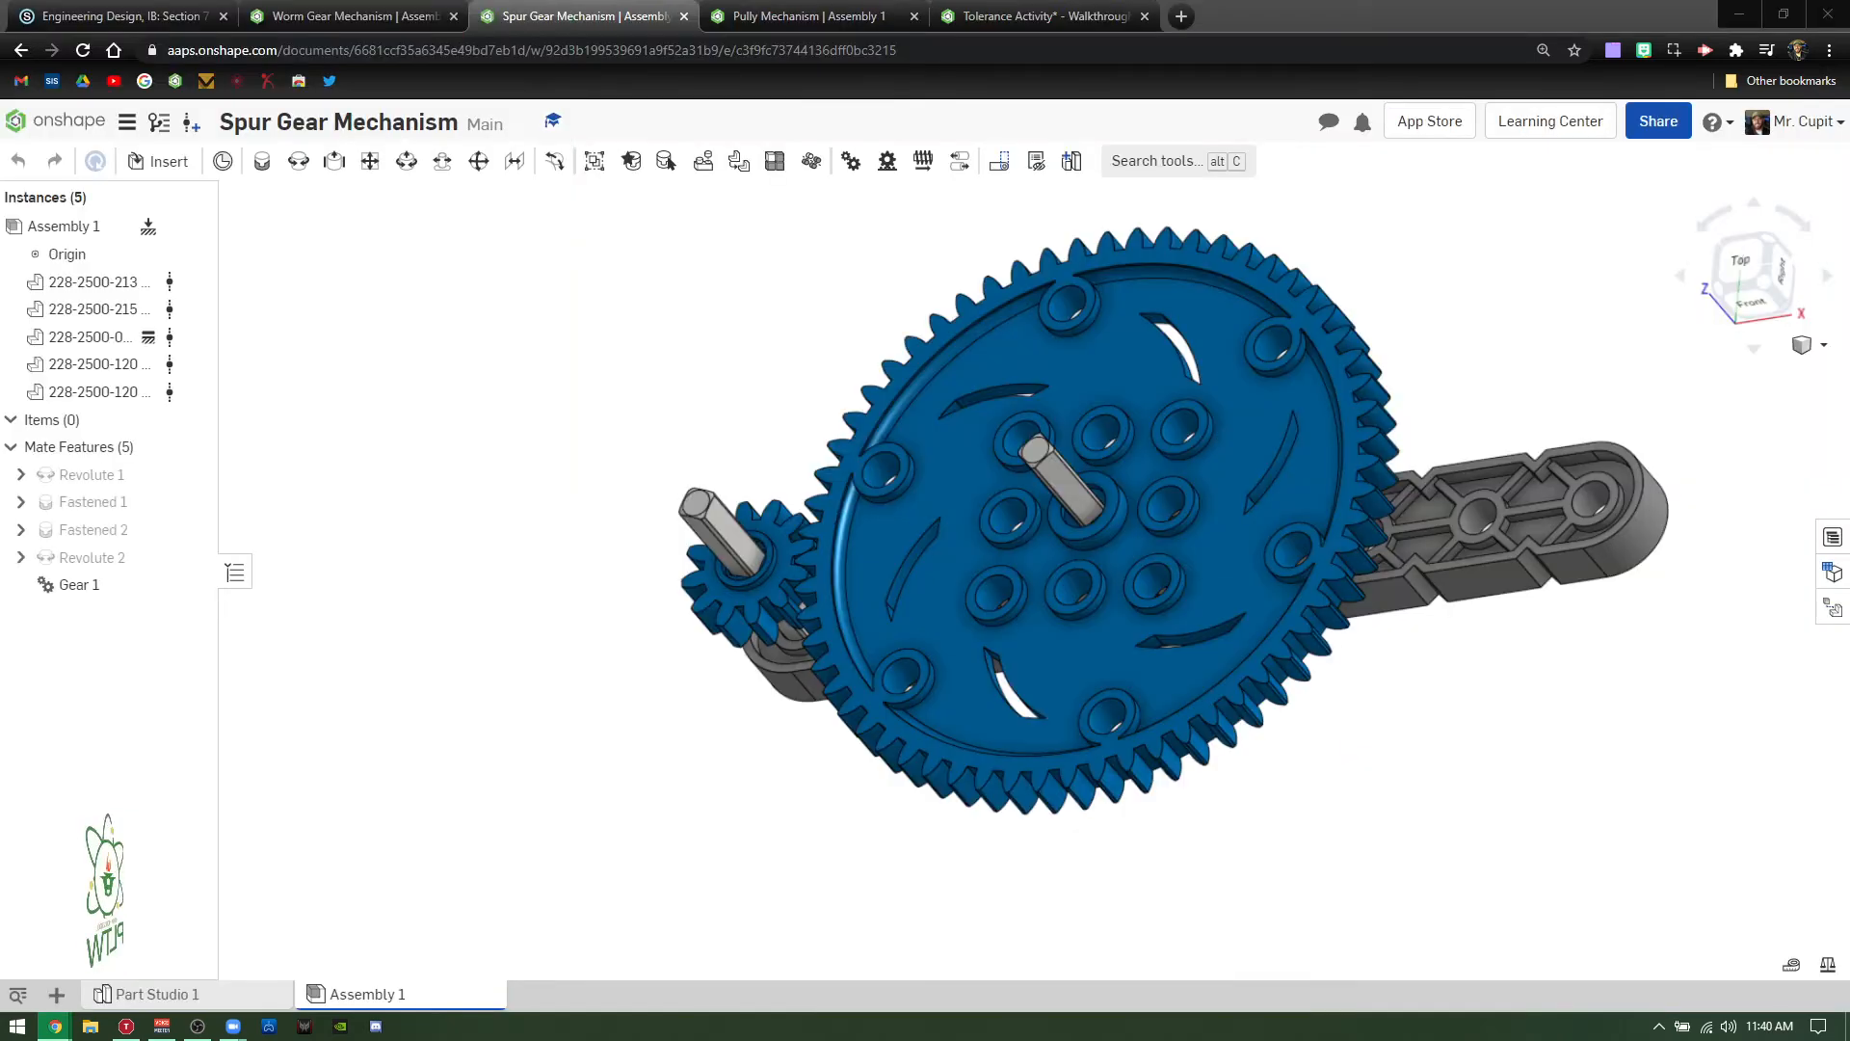
pyautogui.click(1029, 20)
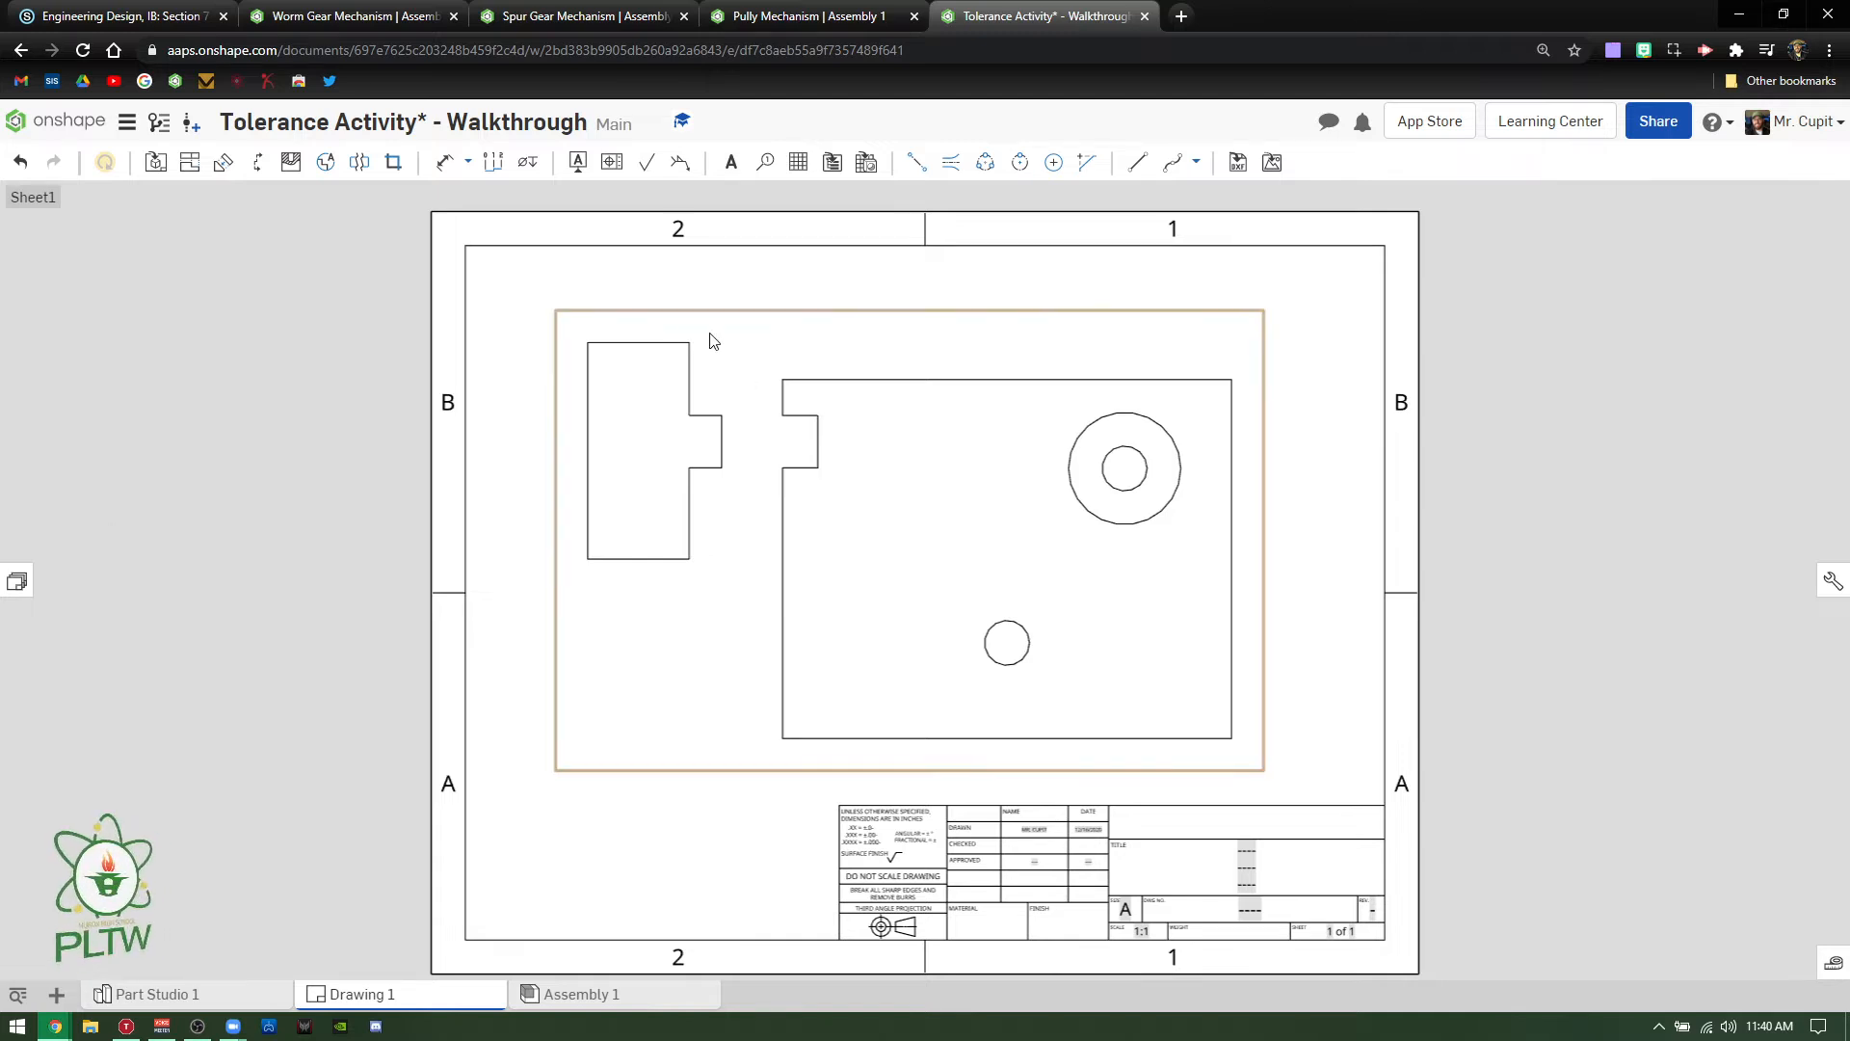
# - Dimension the height of the notch in the large block's side, placing the text above the notch
pyautogui.click(446, 168)
pyautogui.click(782, 416)
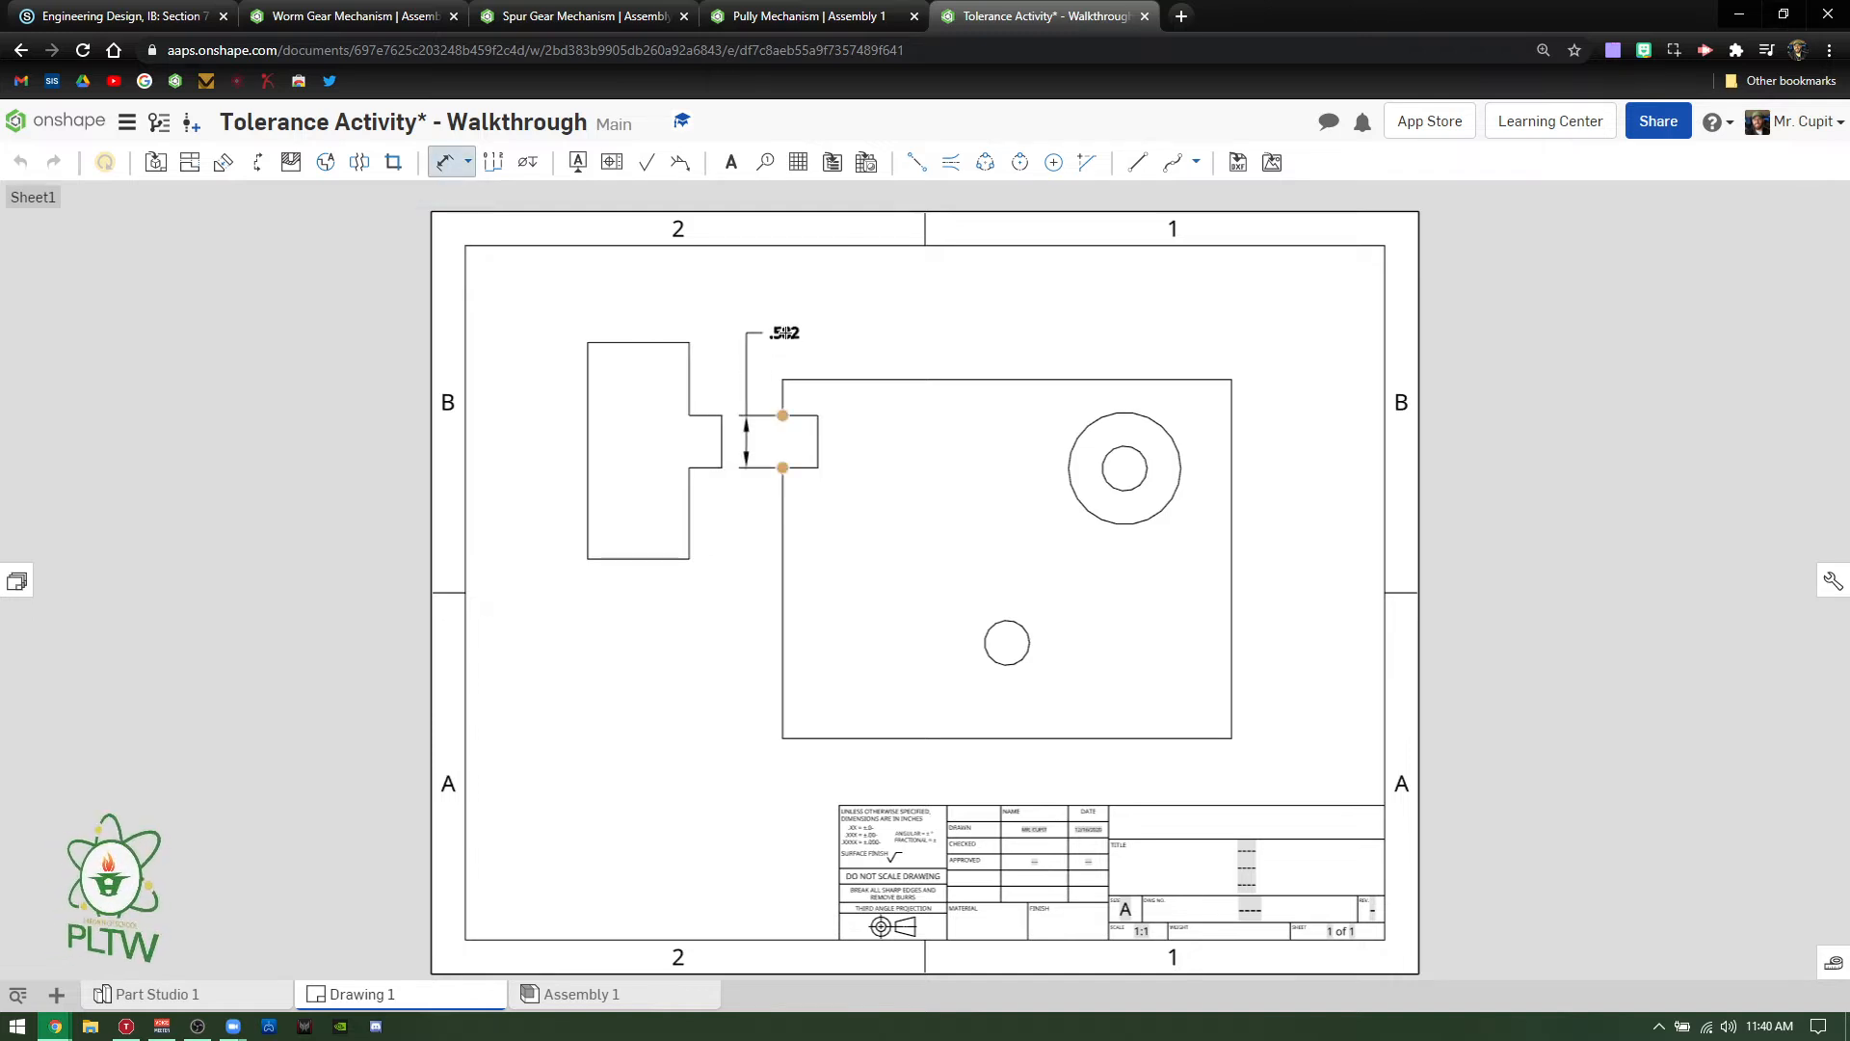
pyautogui.click(796, 339)
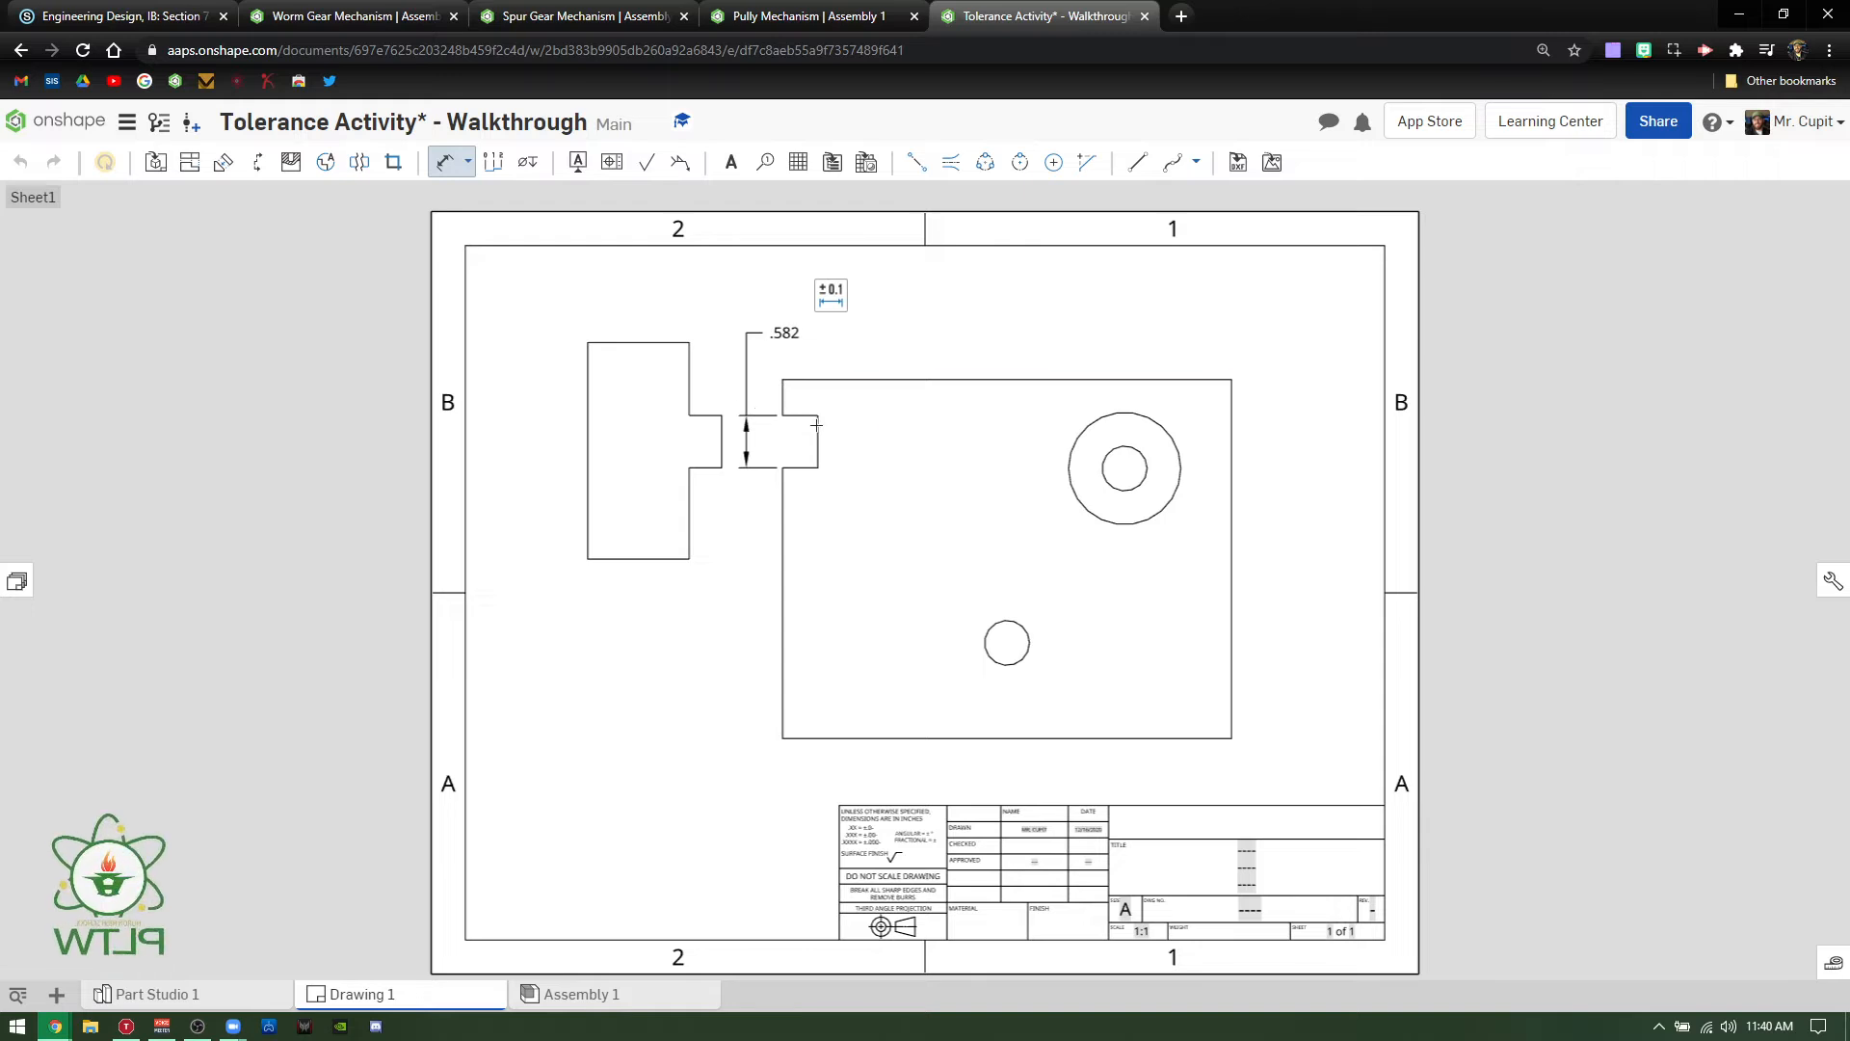
pyautogui.press('Escape')
# - Give the notch height dimension a deviation tolerance of +.004 / -.000 and shift it clear of the small part
pyautogui.click(790, 330)
pyautogui.doubleClick(790, 330)
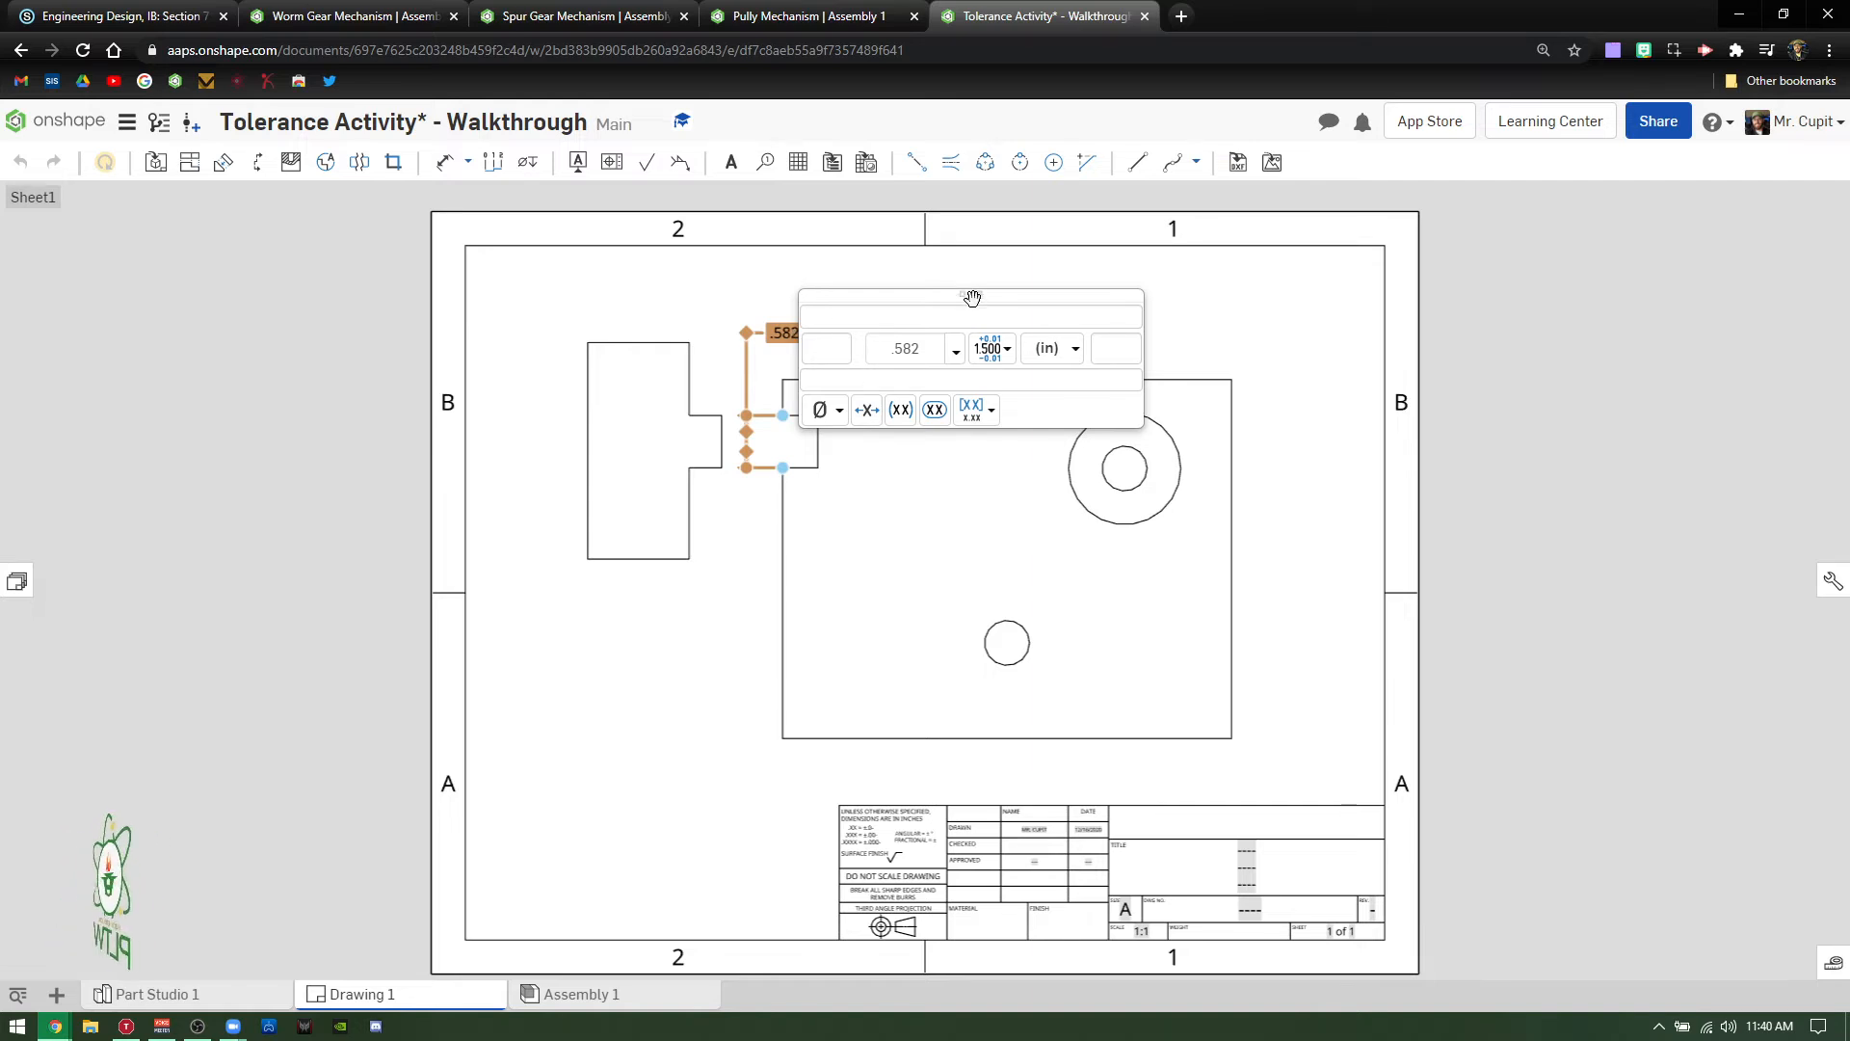
pyautogui.moveTo(970, 295); pyautogui.dragTo(996, 300)
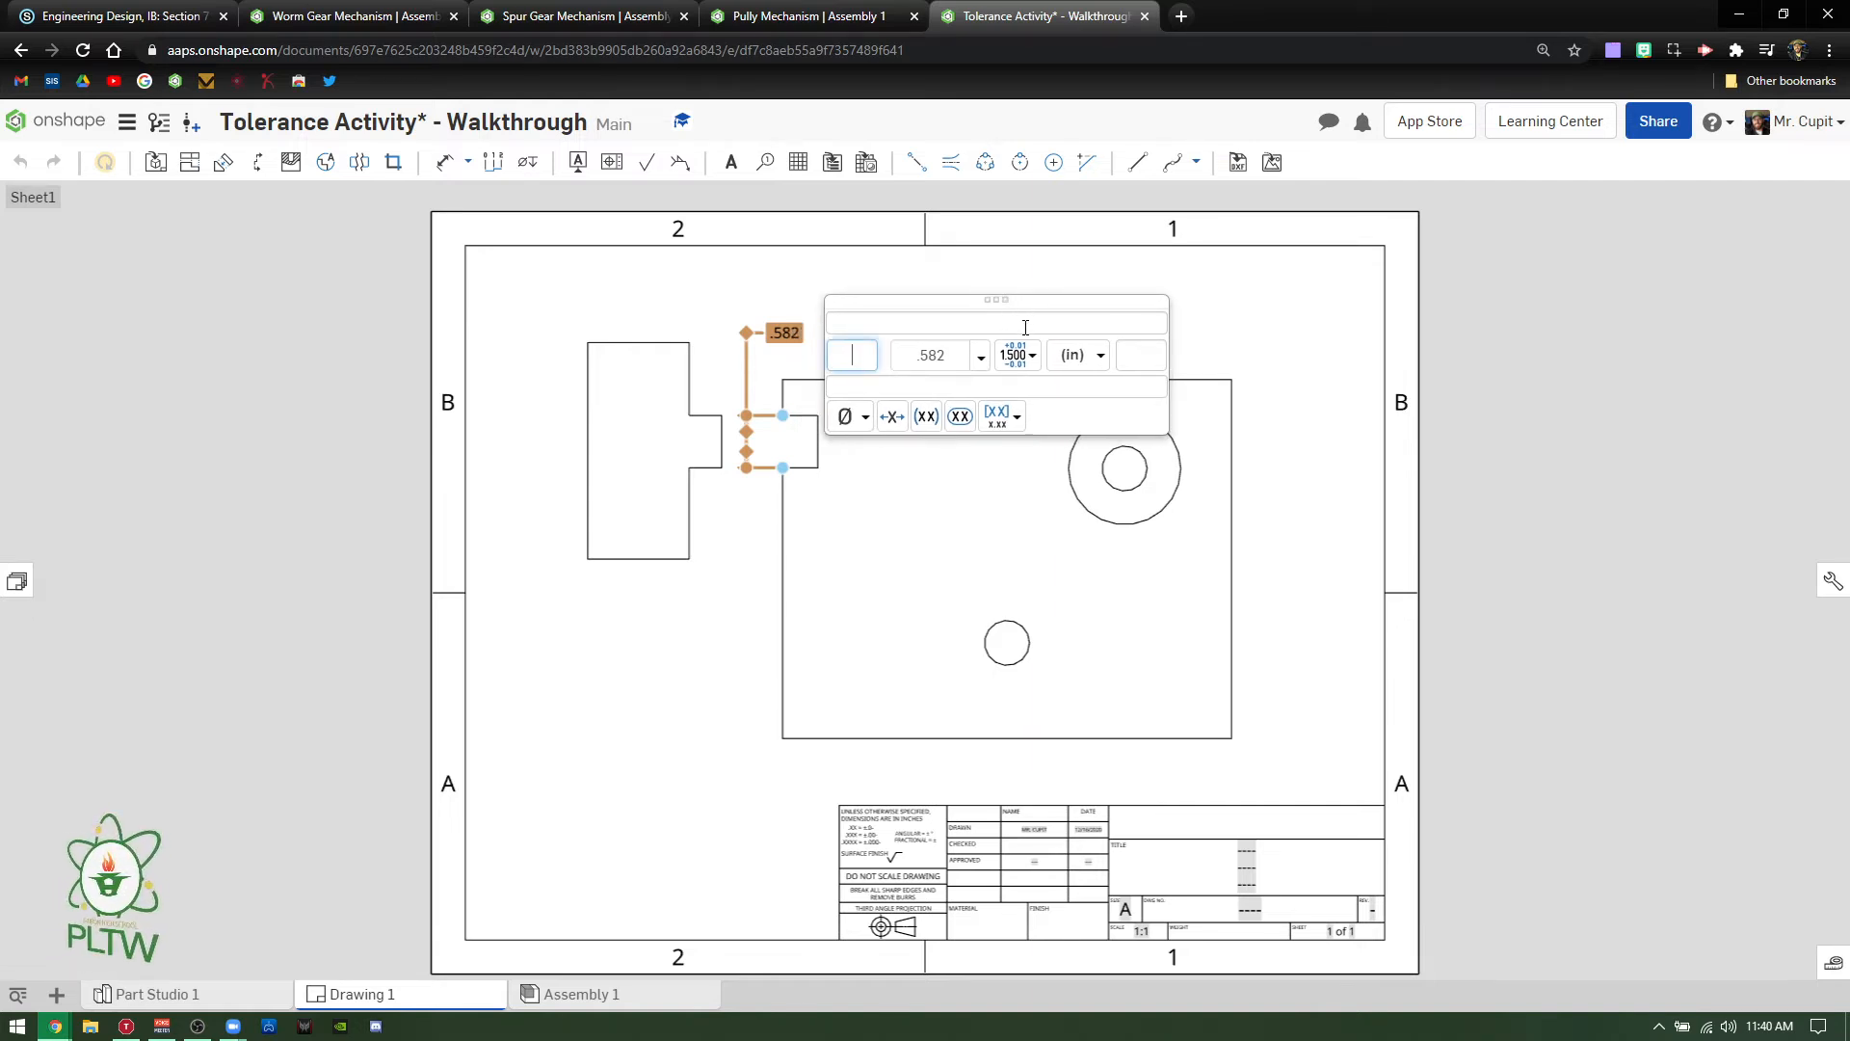
pyautogui.click(1017, 356)
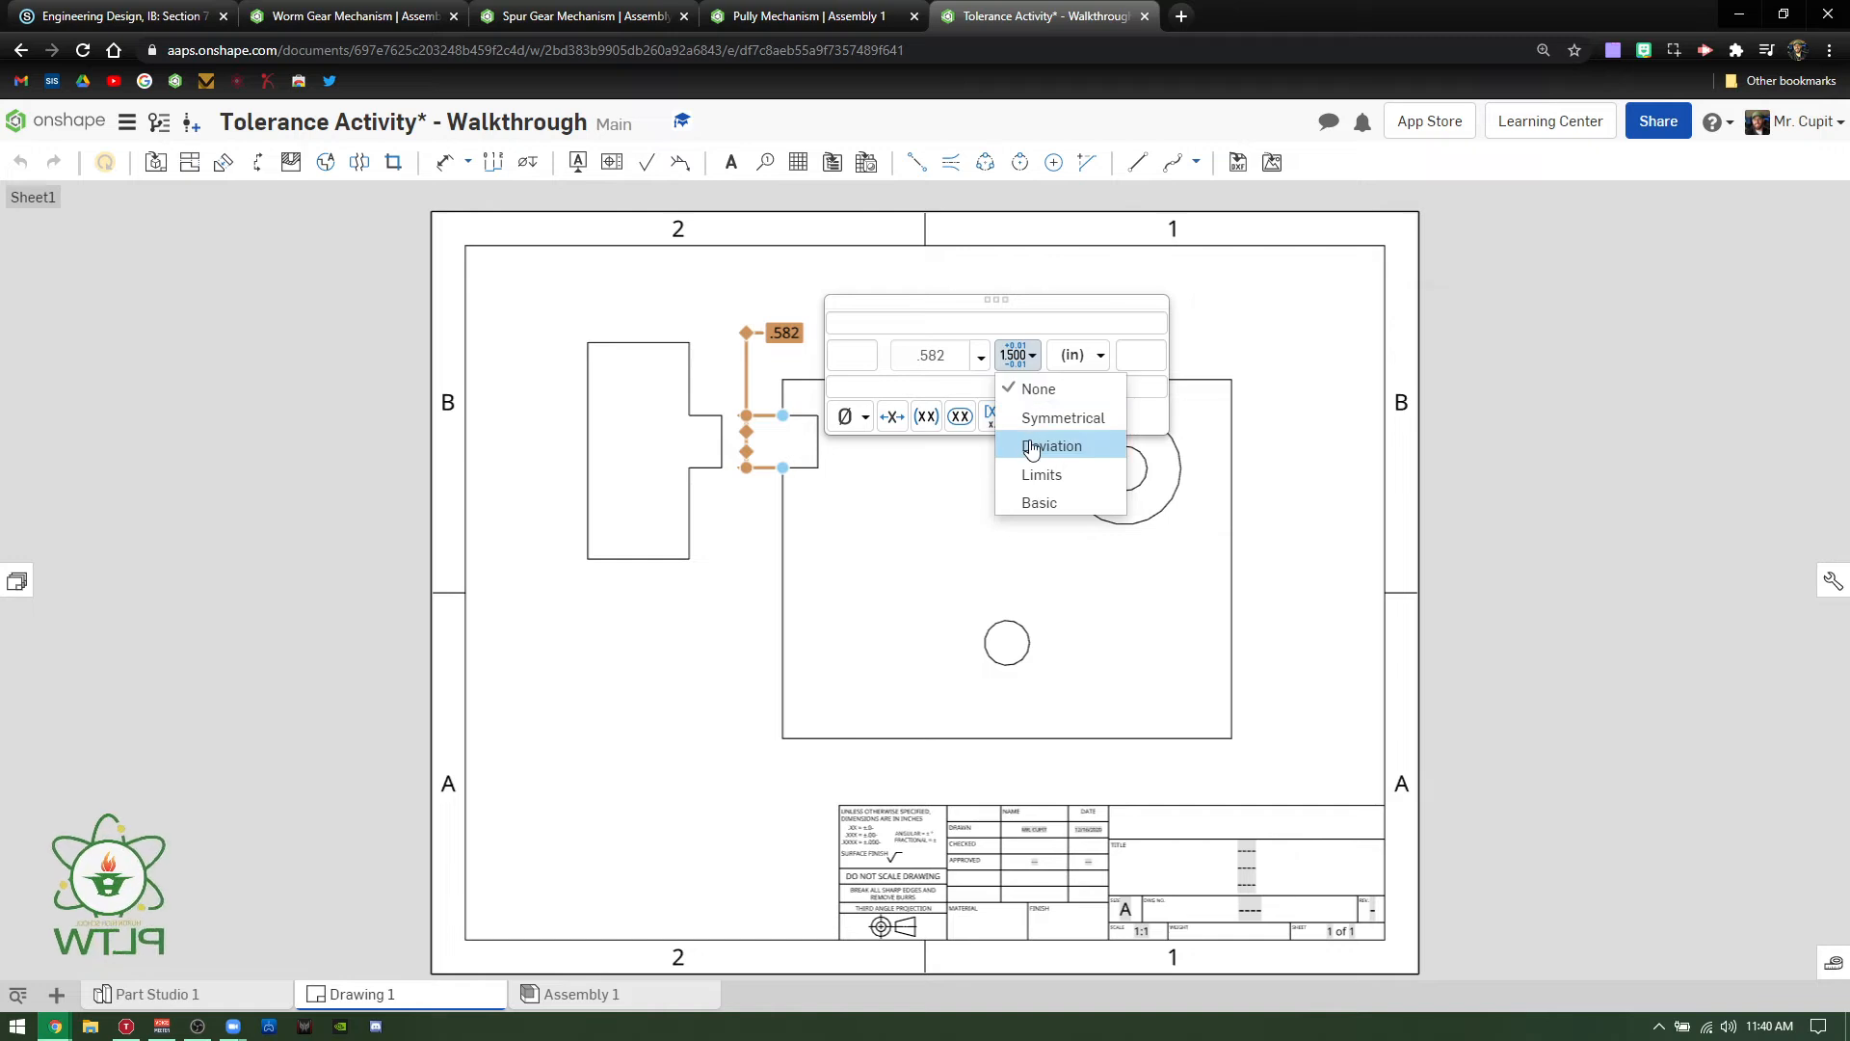
pyautogui.click(1033, 444)
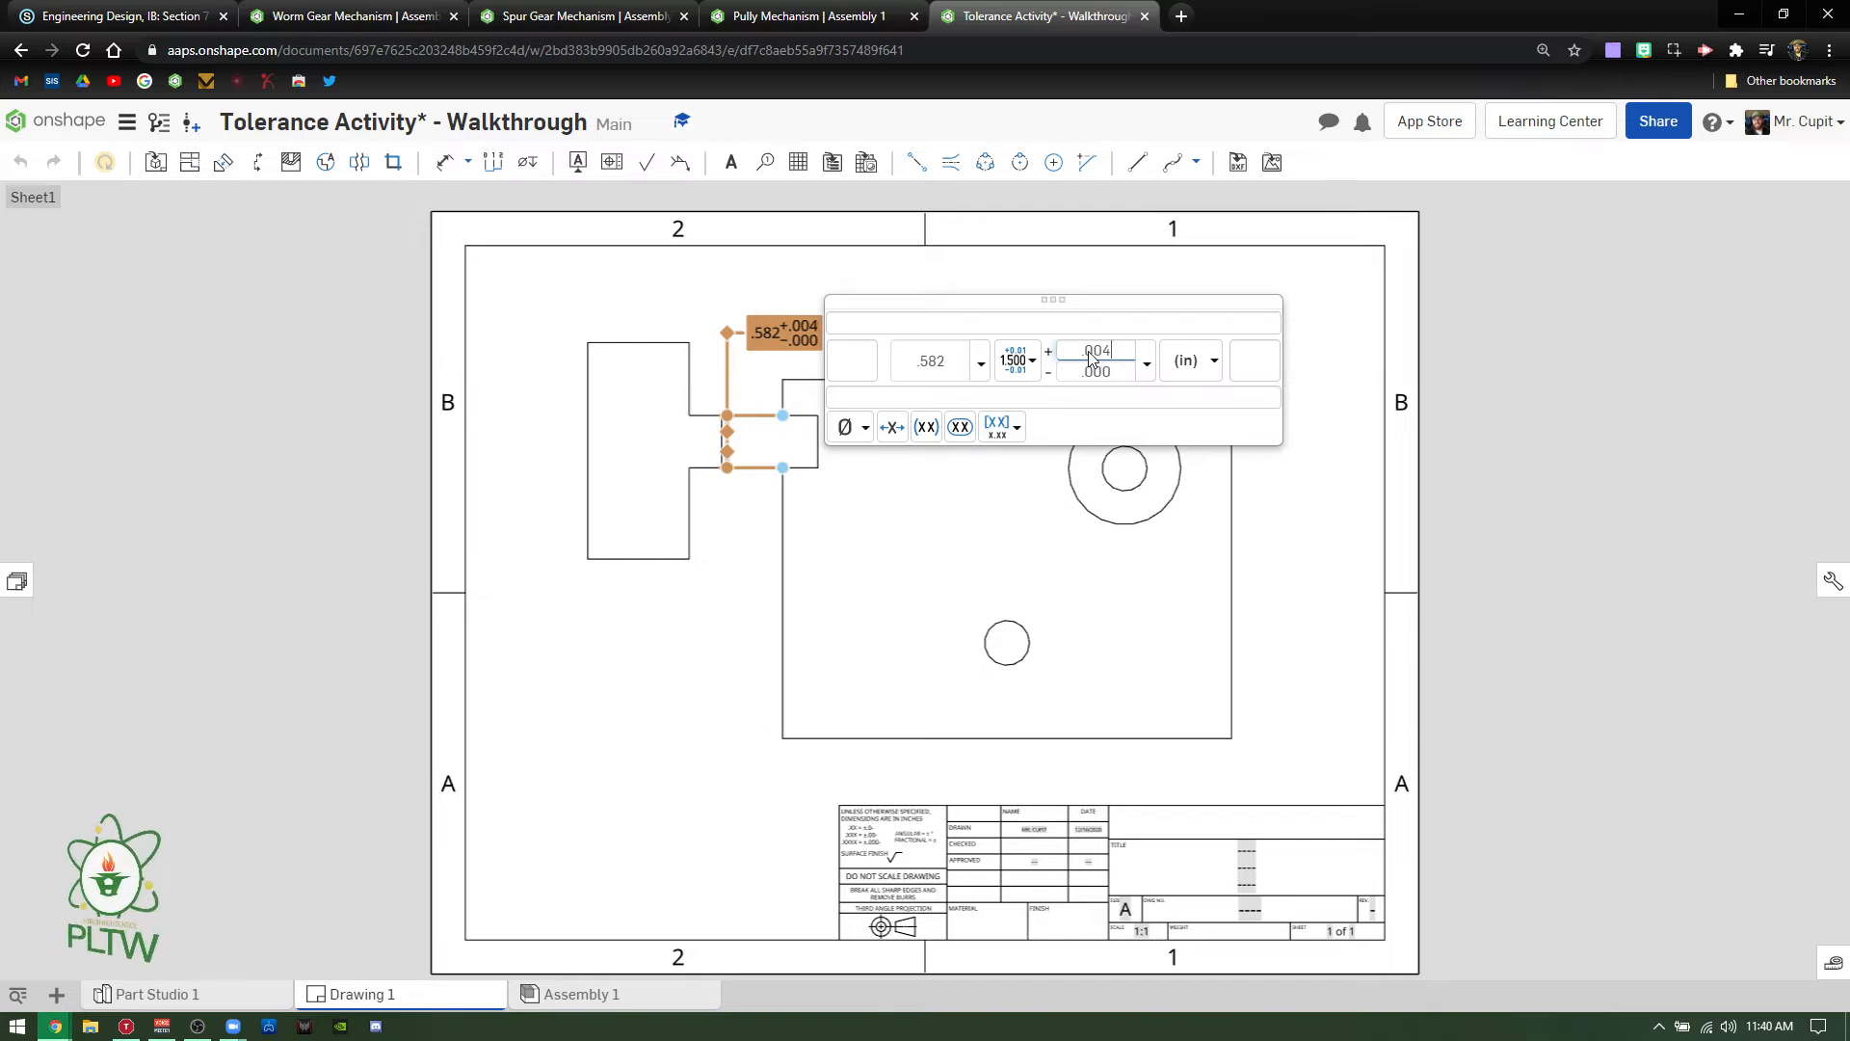
pyautogui.moveTo(1109, 303); pyautogui.dragTo(1016, 491)
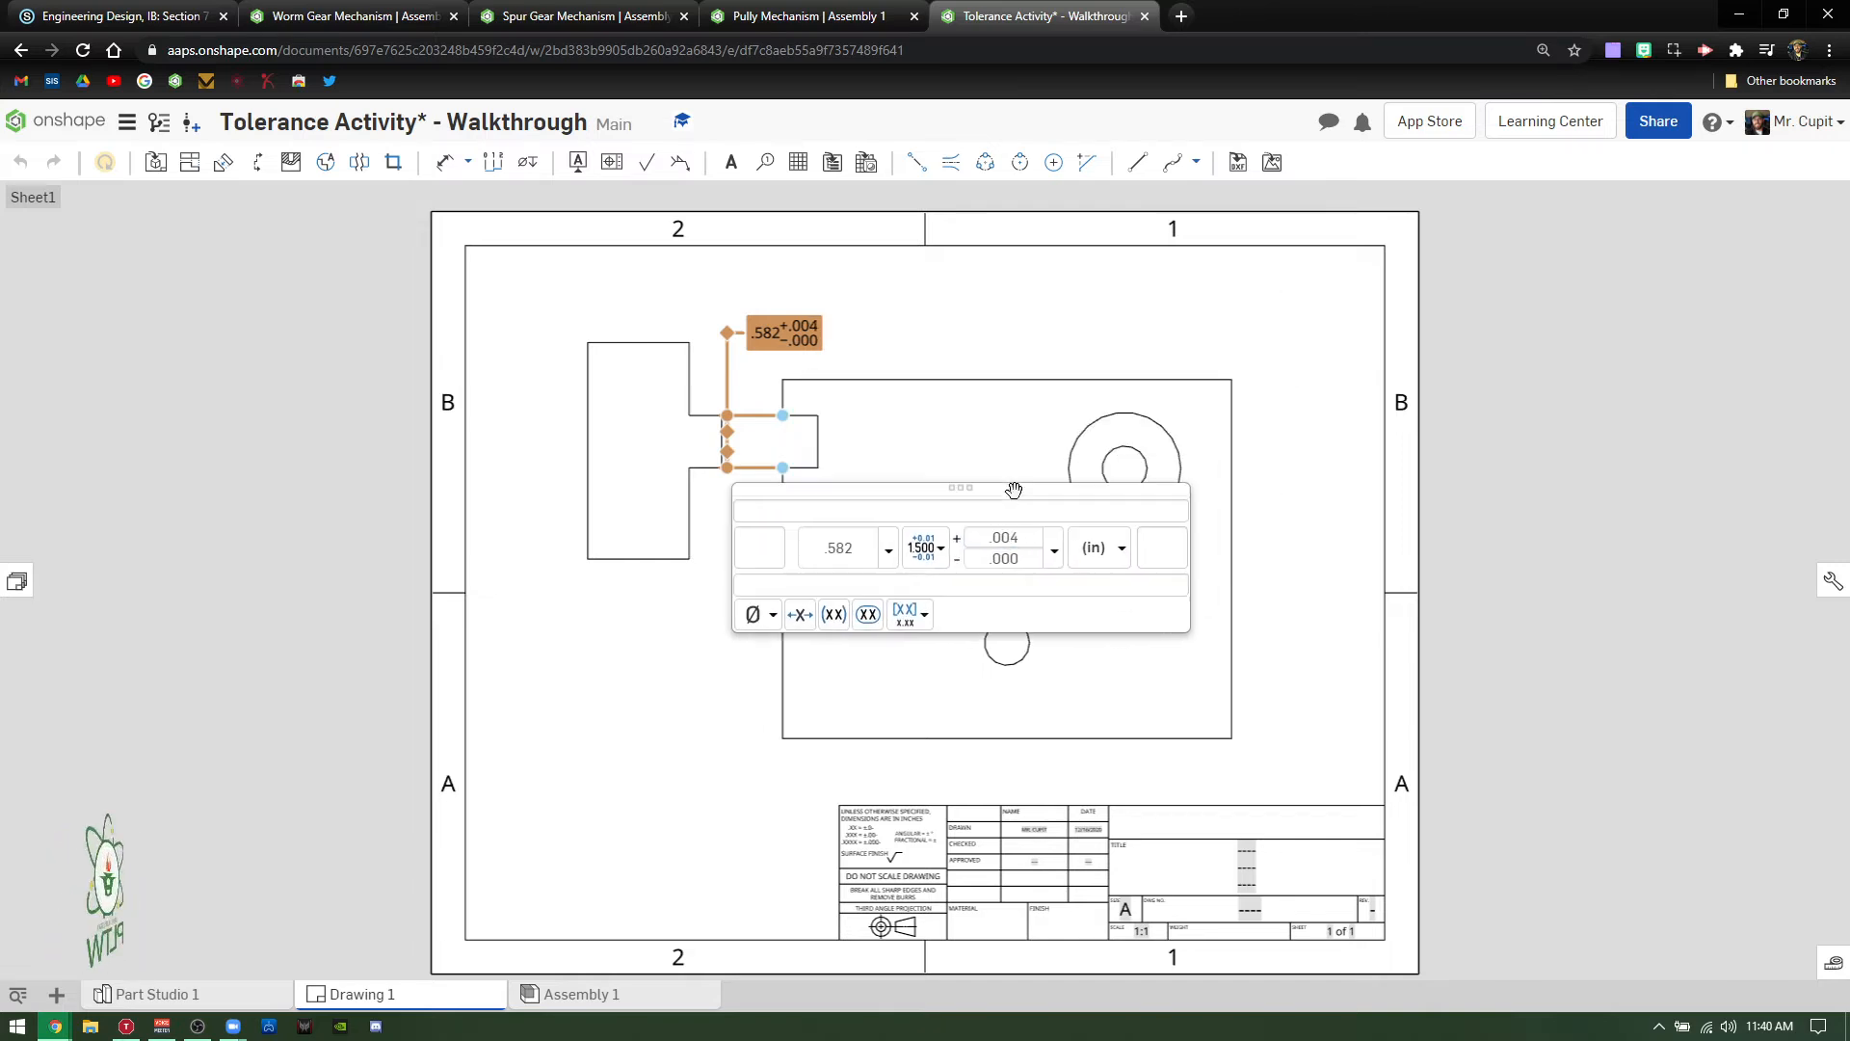
pyautogui.click(1273, 380)
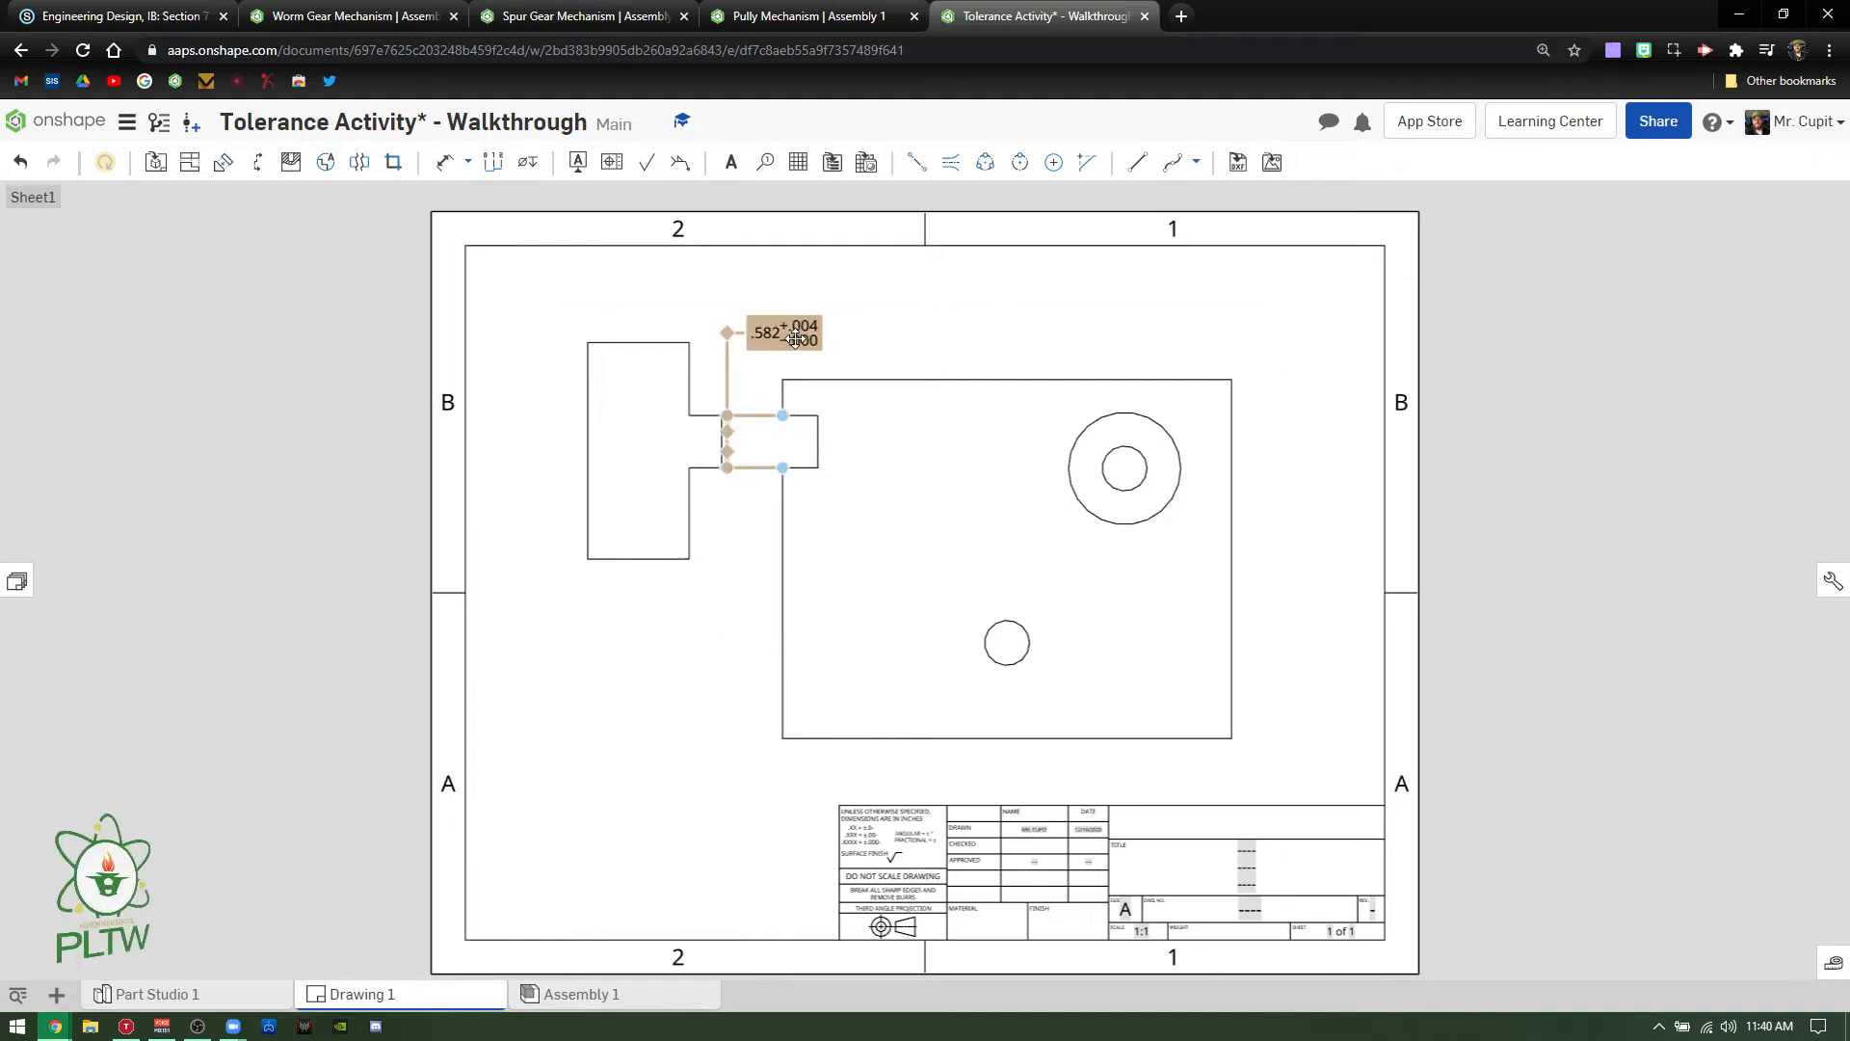
pyautogui.moveTo(796, 337); pyautogui.dragTo(817, 339)
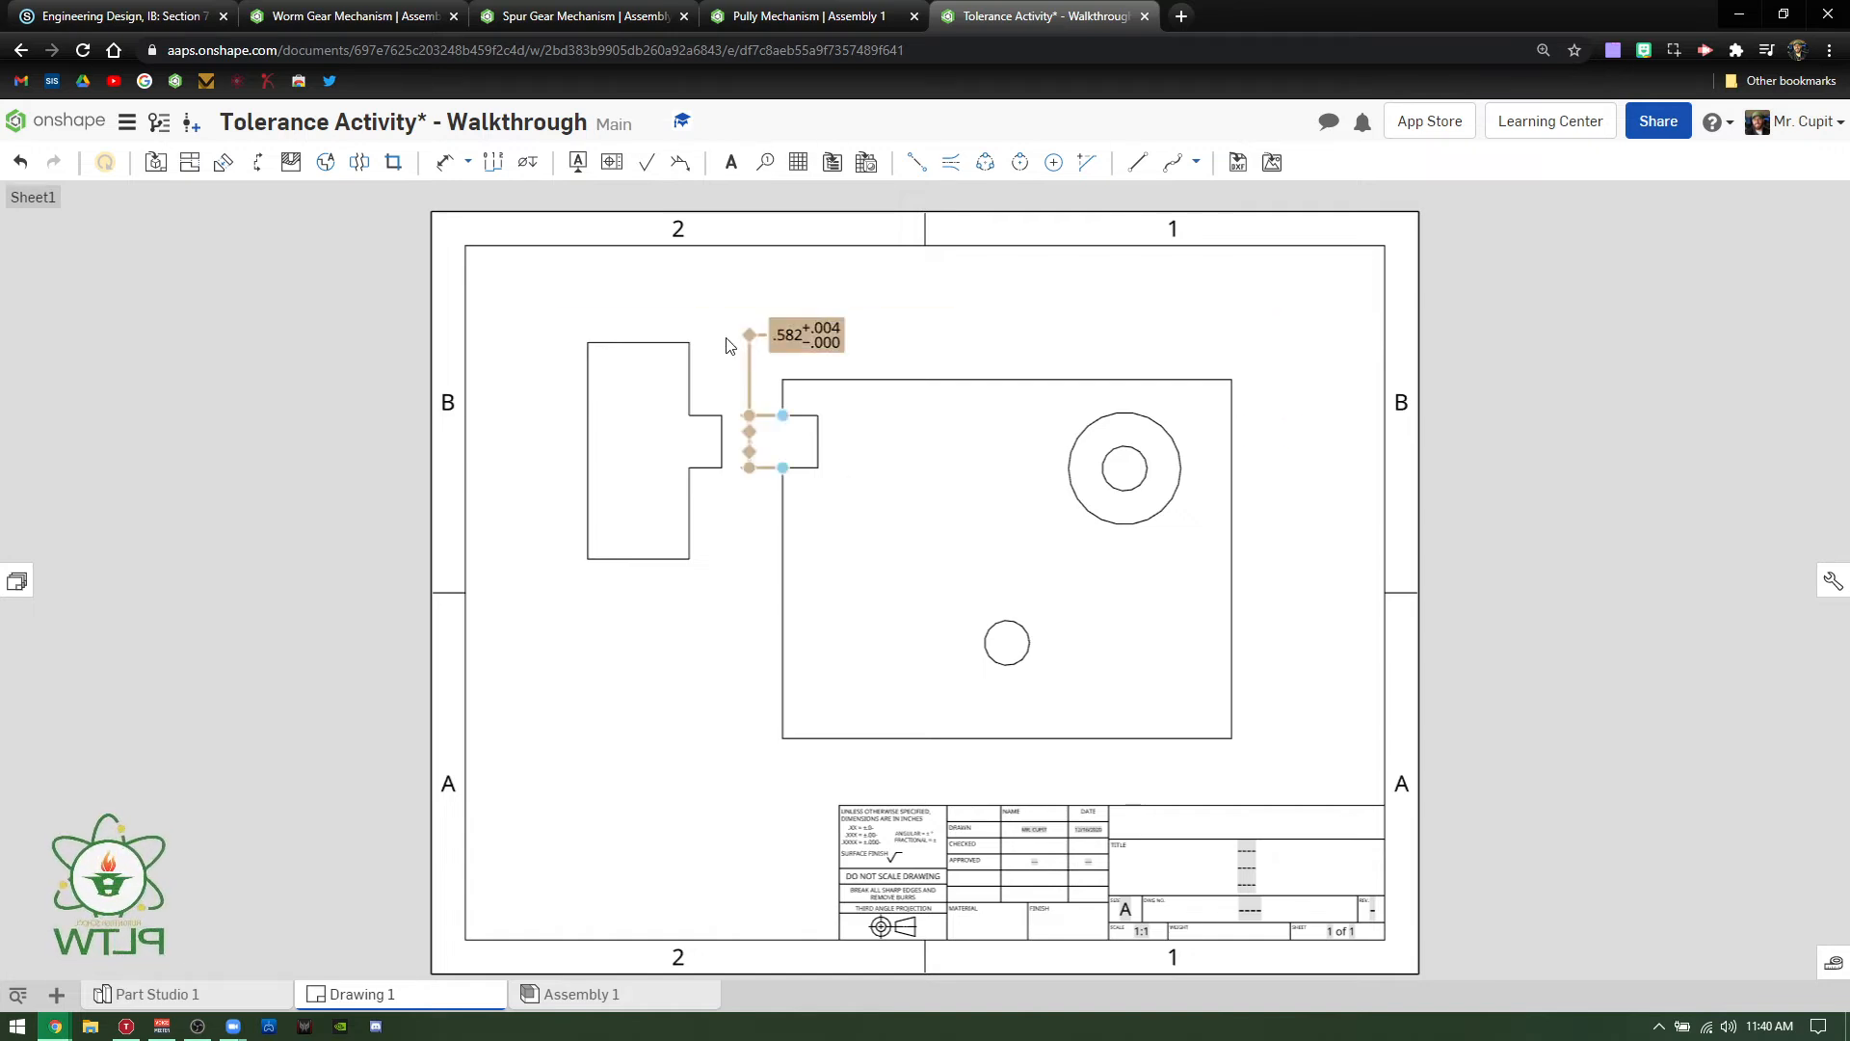
# - Add a hole callout to the counterbored hole, placing its text above the block's upper corner
pyautogui.click(528, 162)
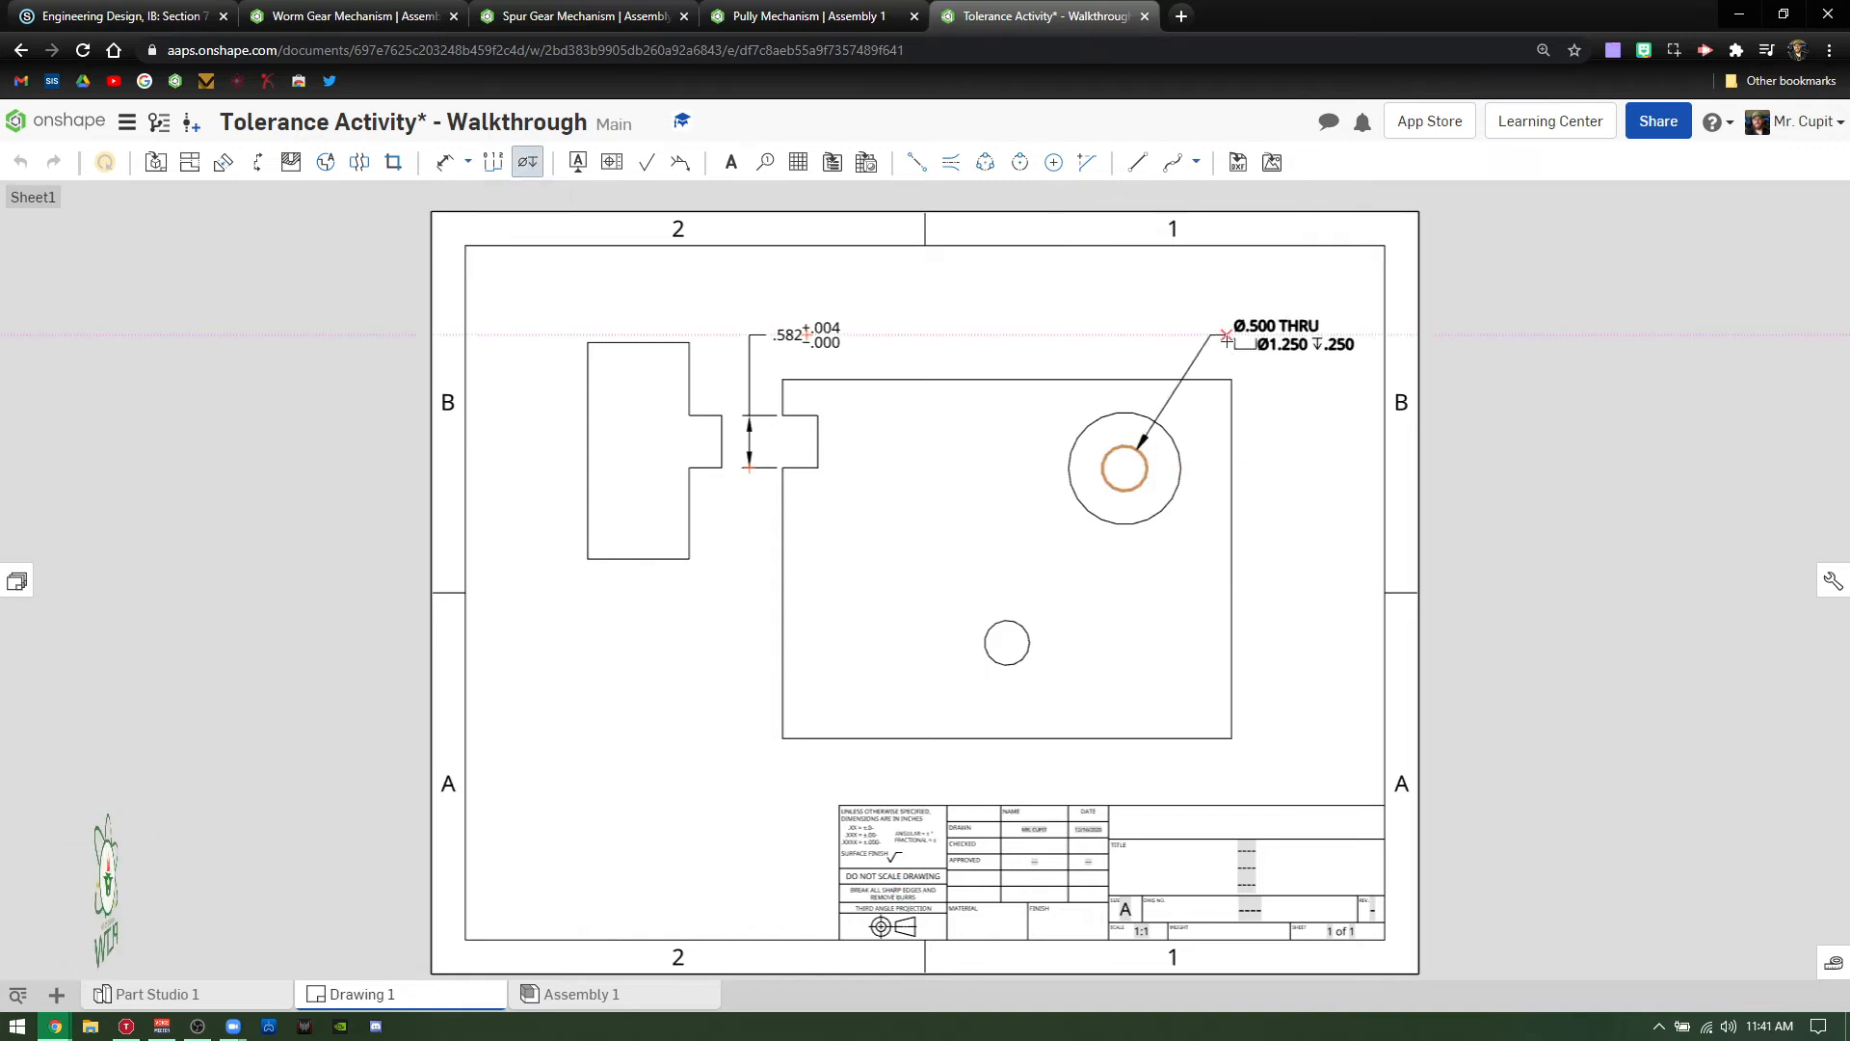
pyautogui.click(1212, 334)
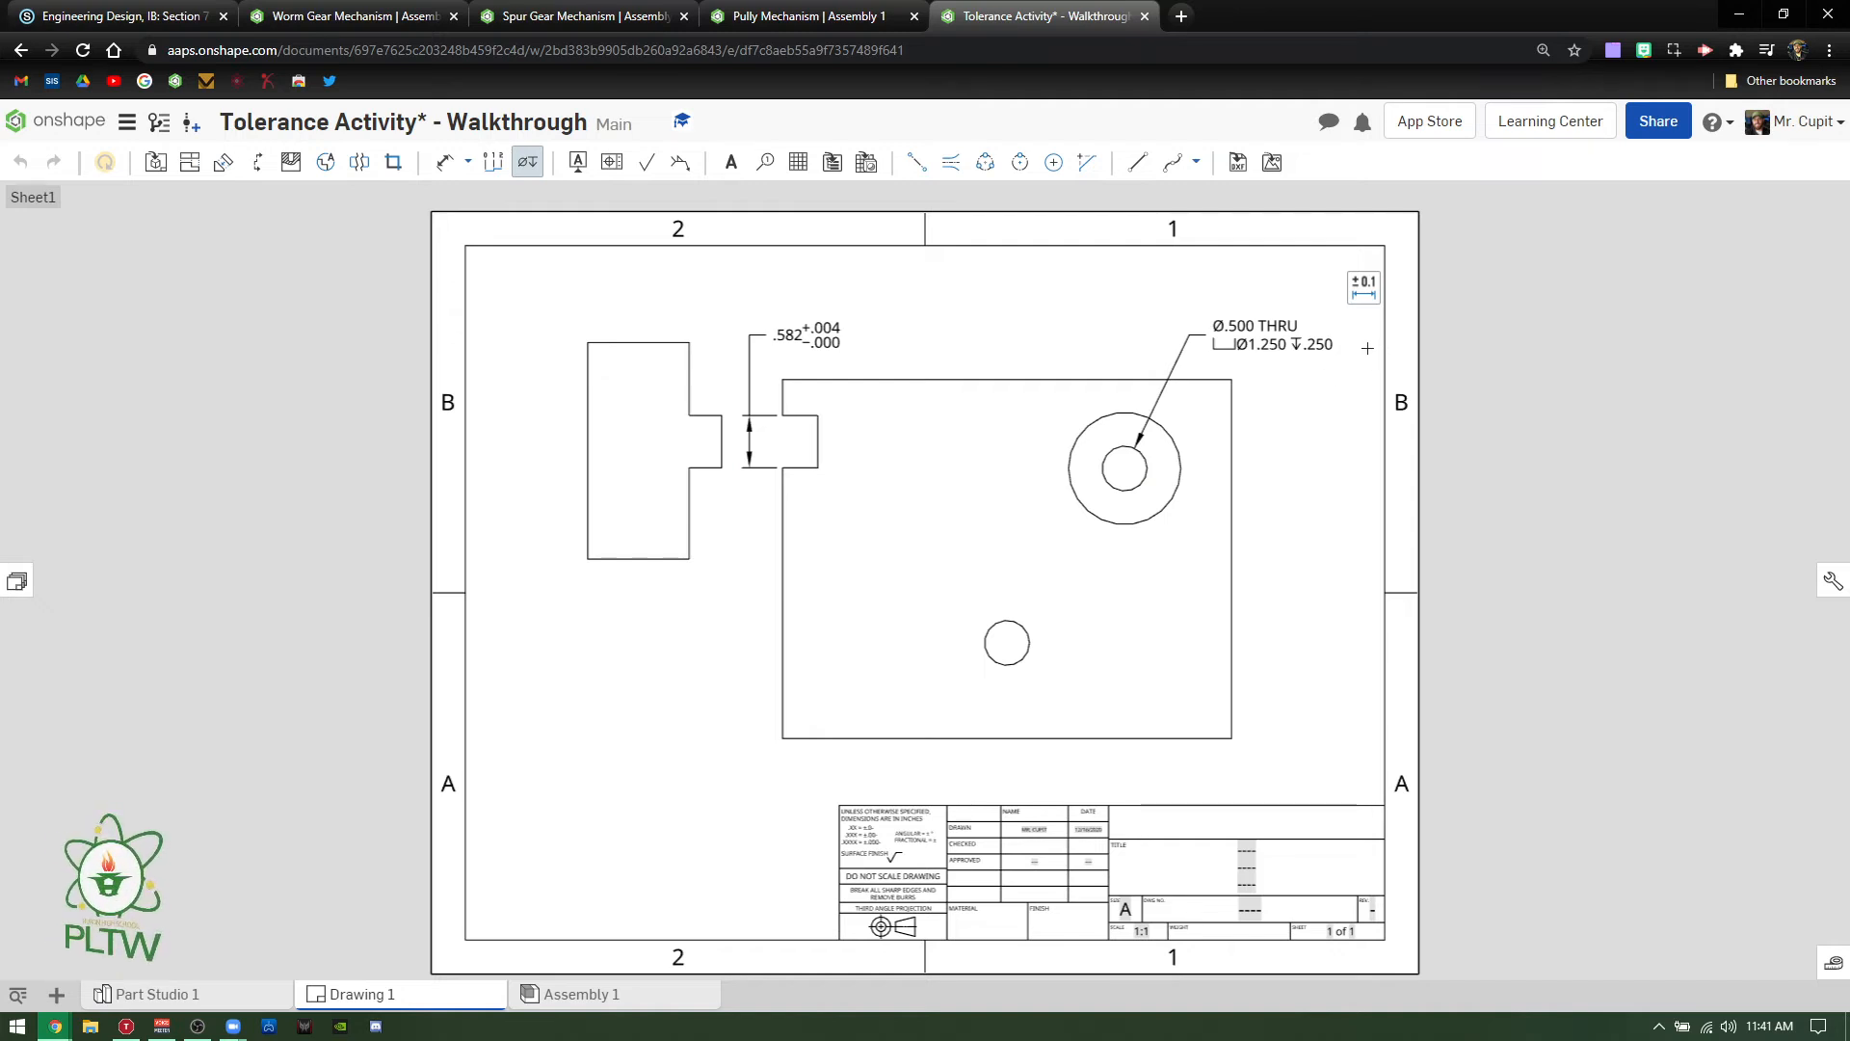
pyautogui.press('Escape')
# - Append ±.003 after the counterbore depth in the counterbored hole's callout
pyautogui.doubleClick(1299, 352)
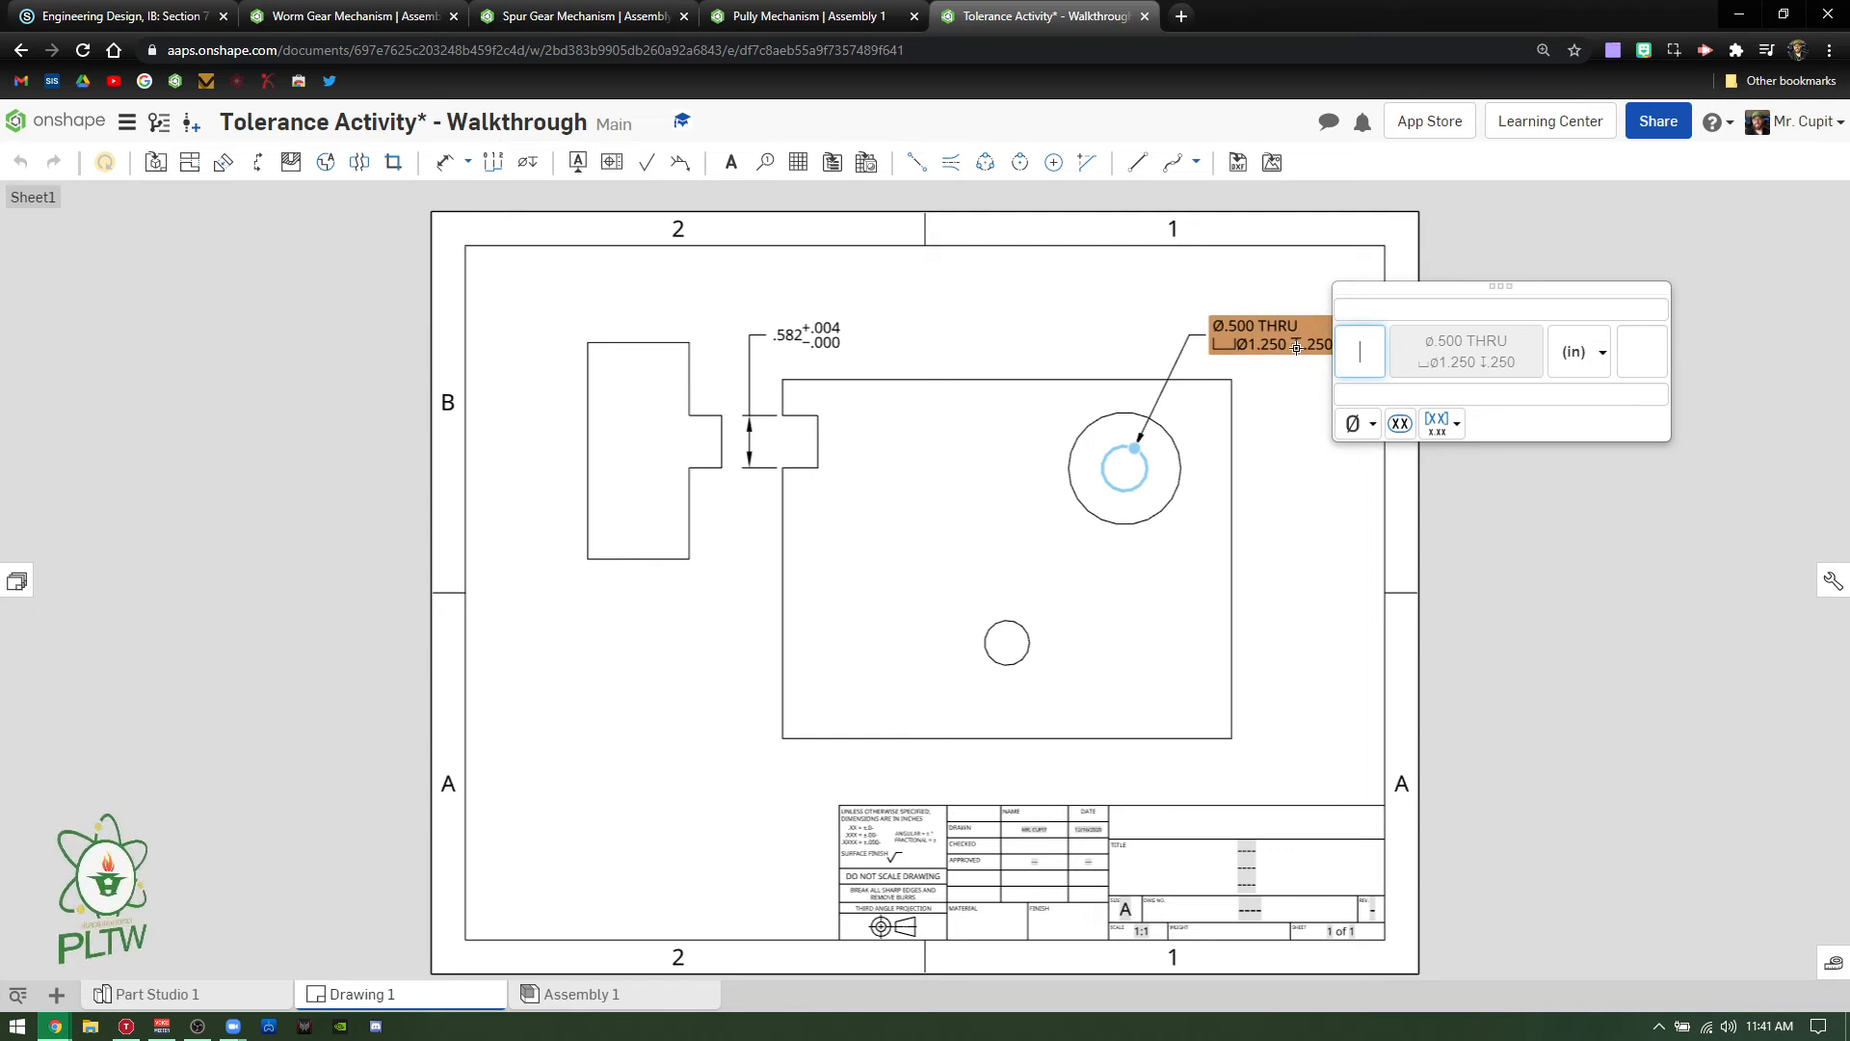
pyautogui.click(1643, 348)
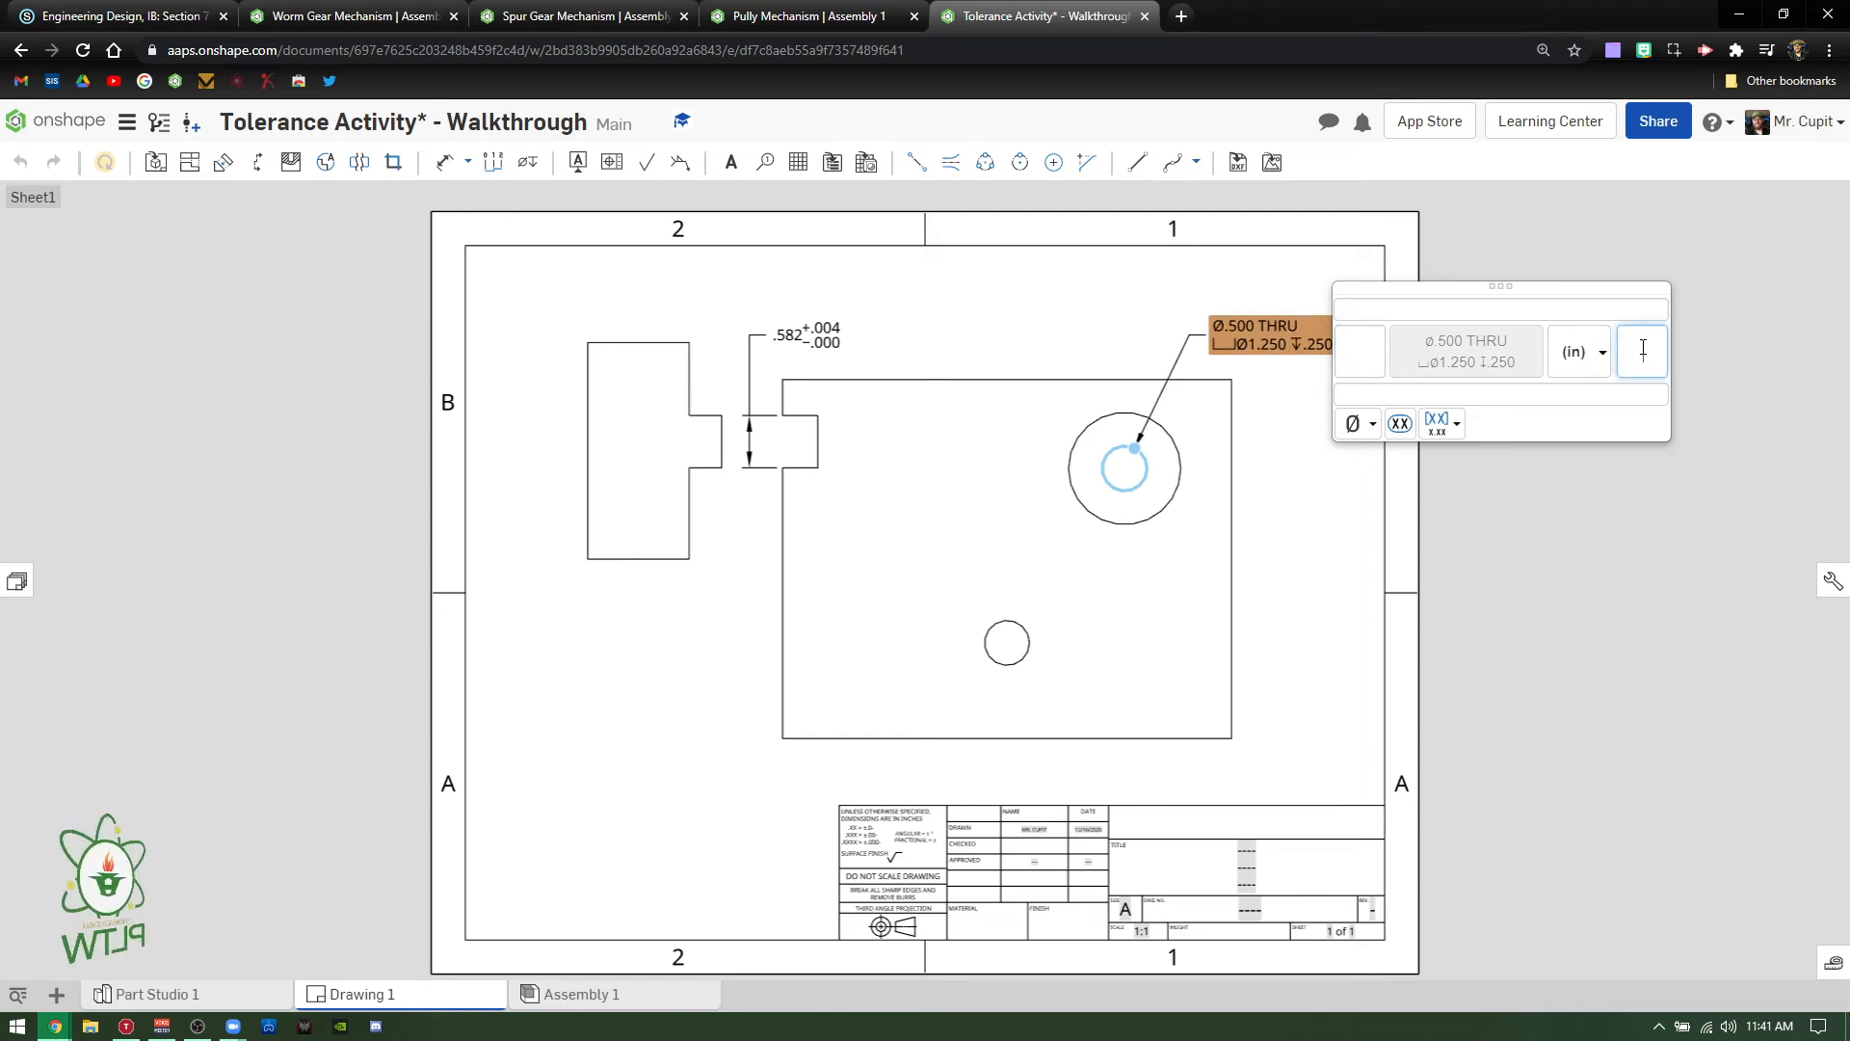
pyautogui.click(1360, 424)
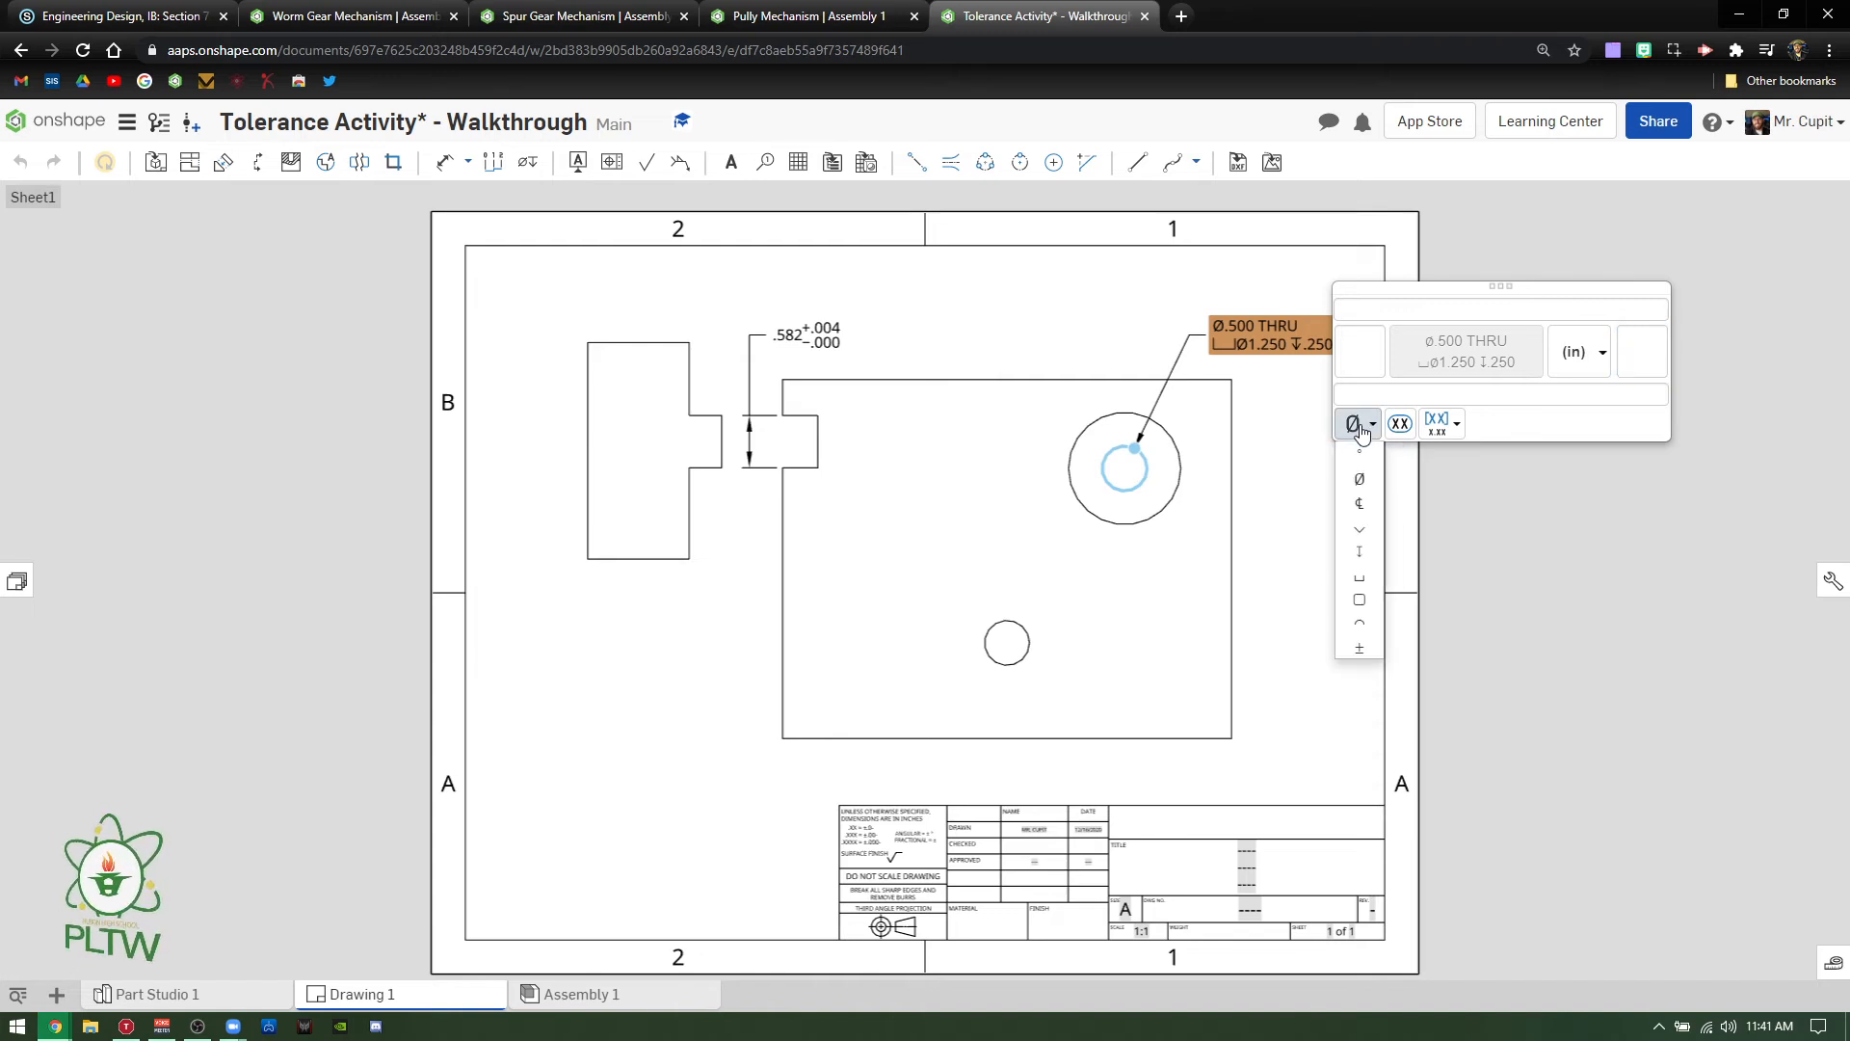
pyautogui.click(1359, 651)
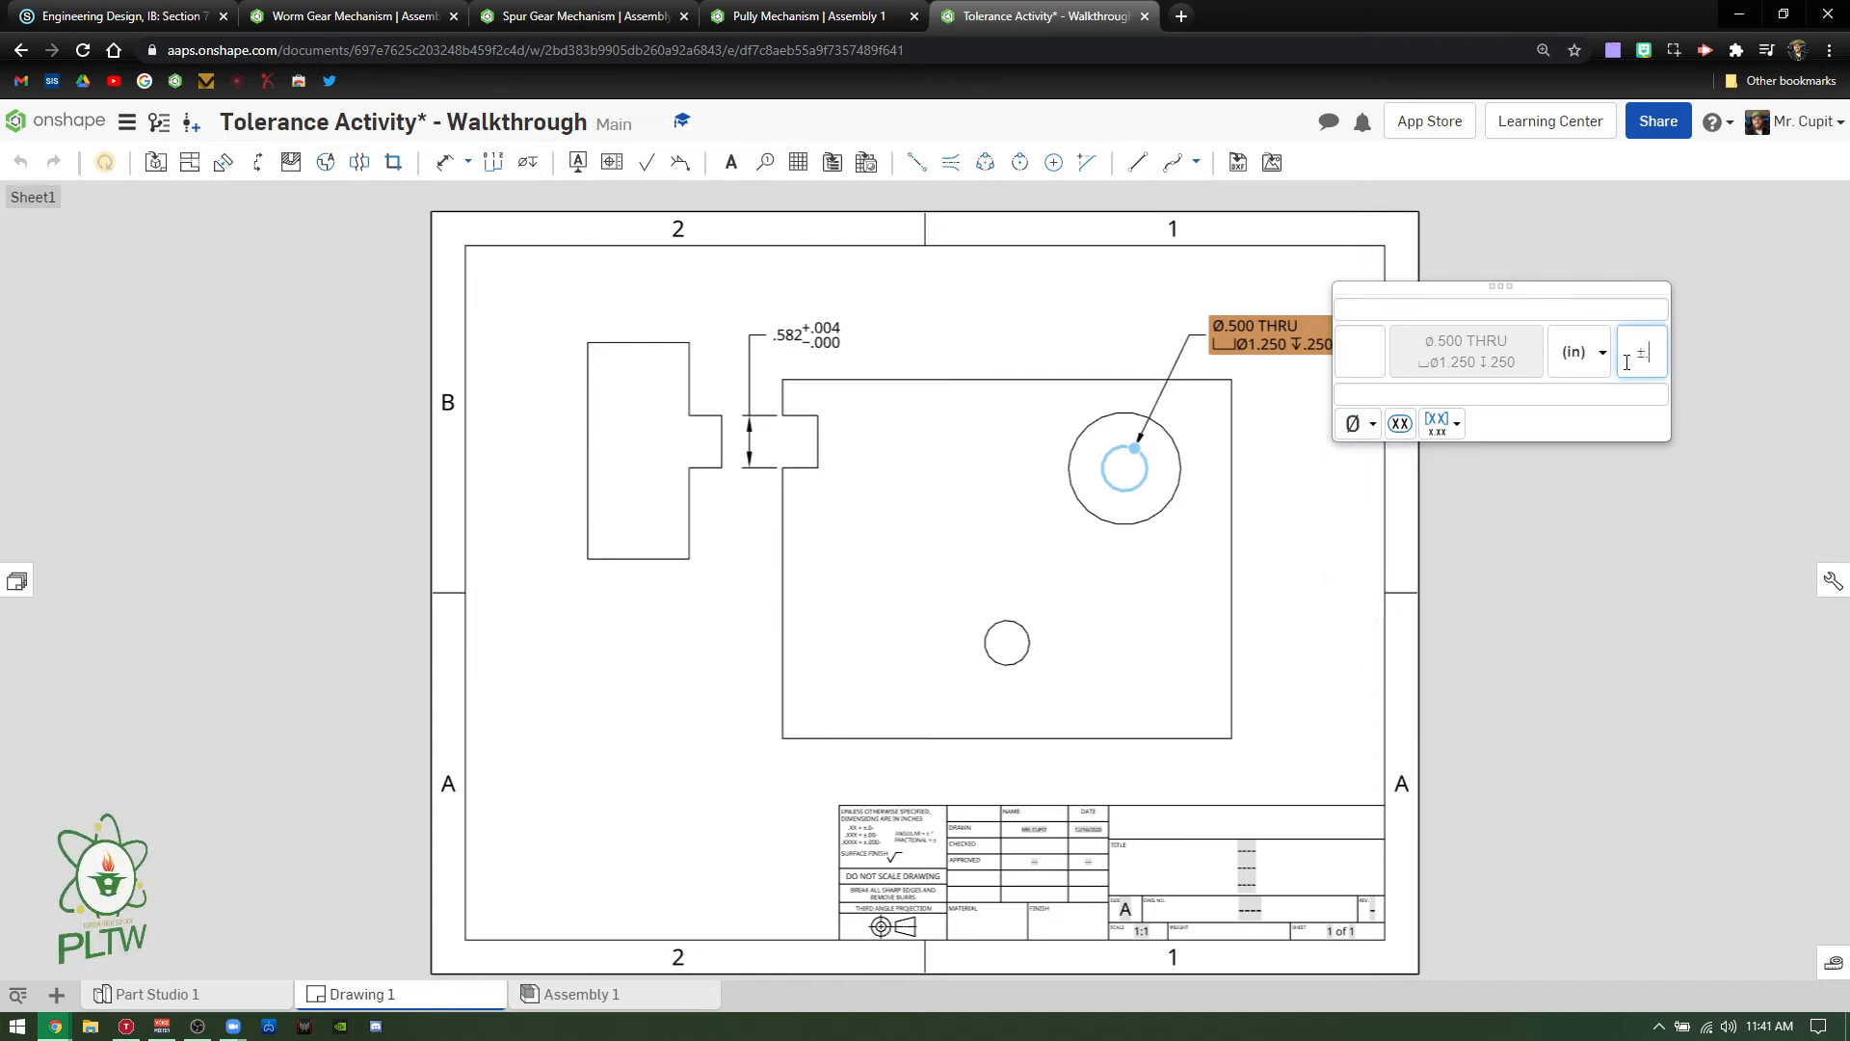
pyautogui.write('.003')
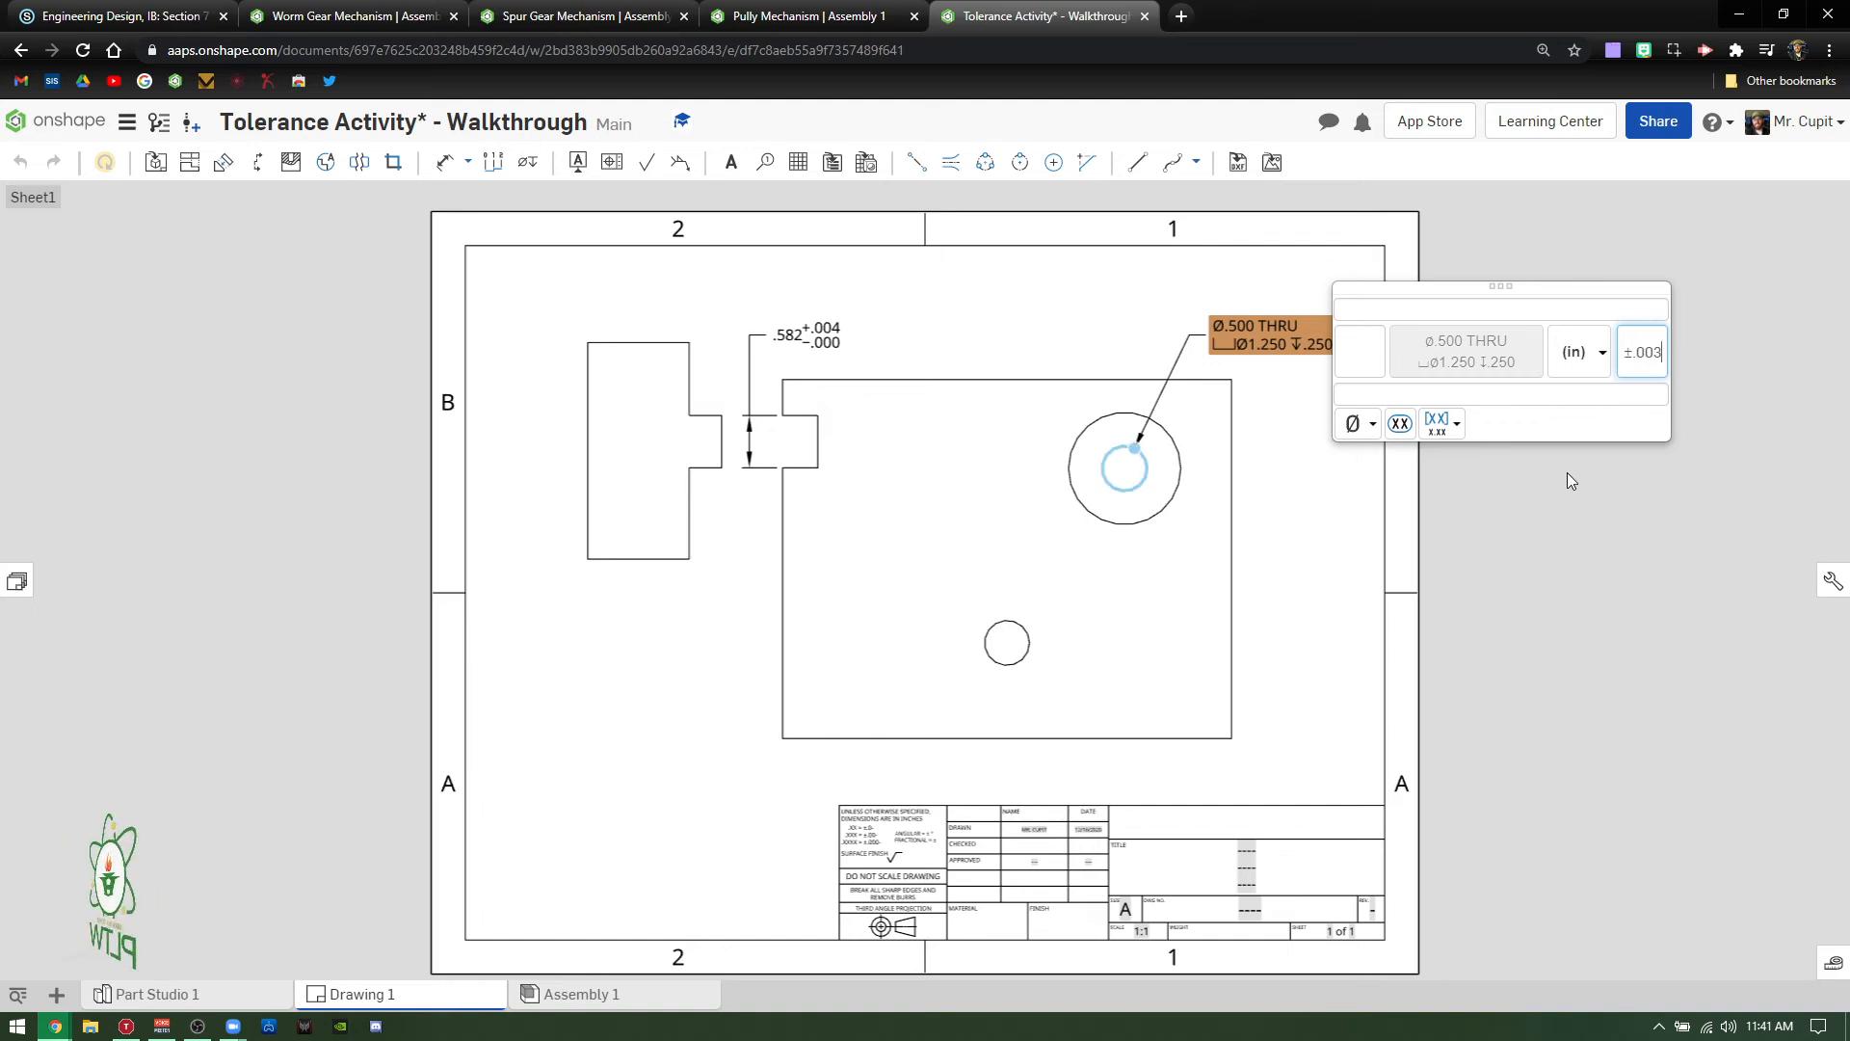
pyautogui.press('Return')
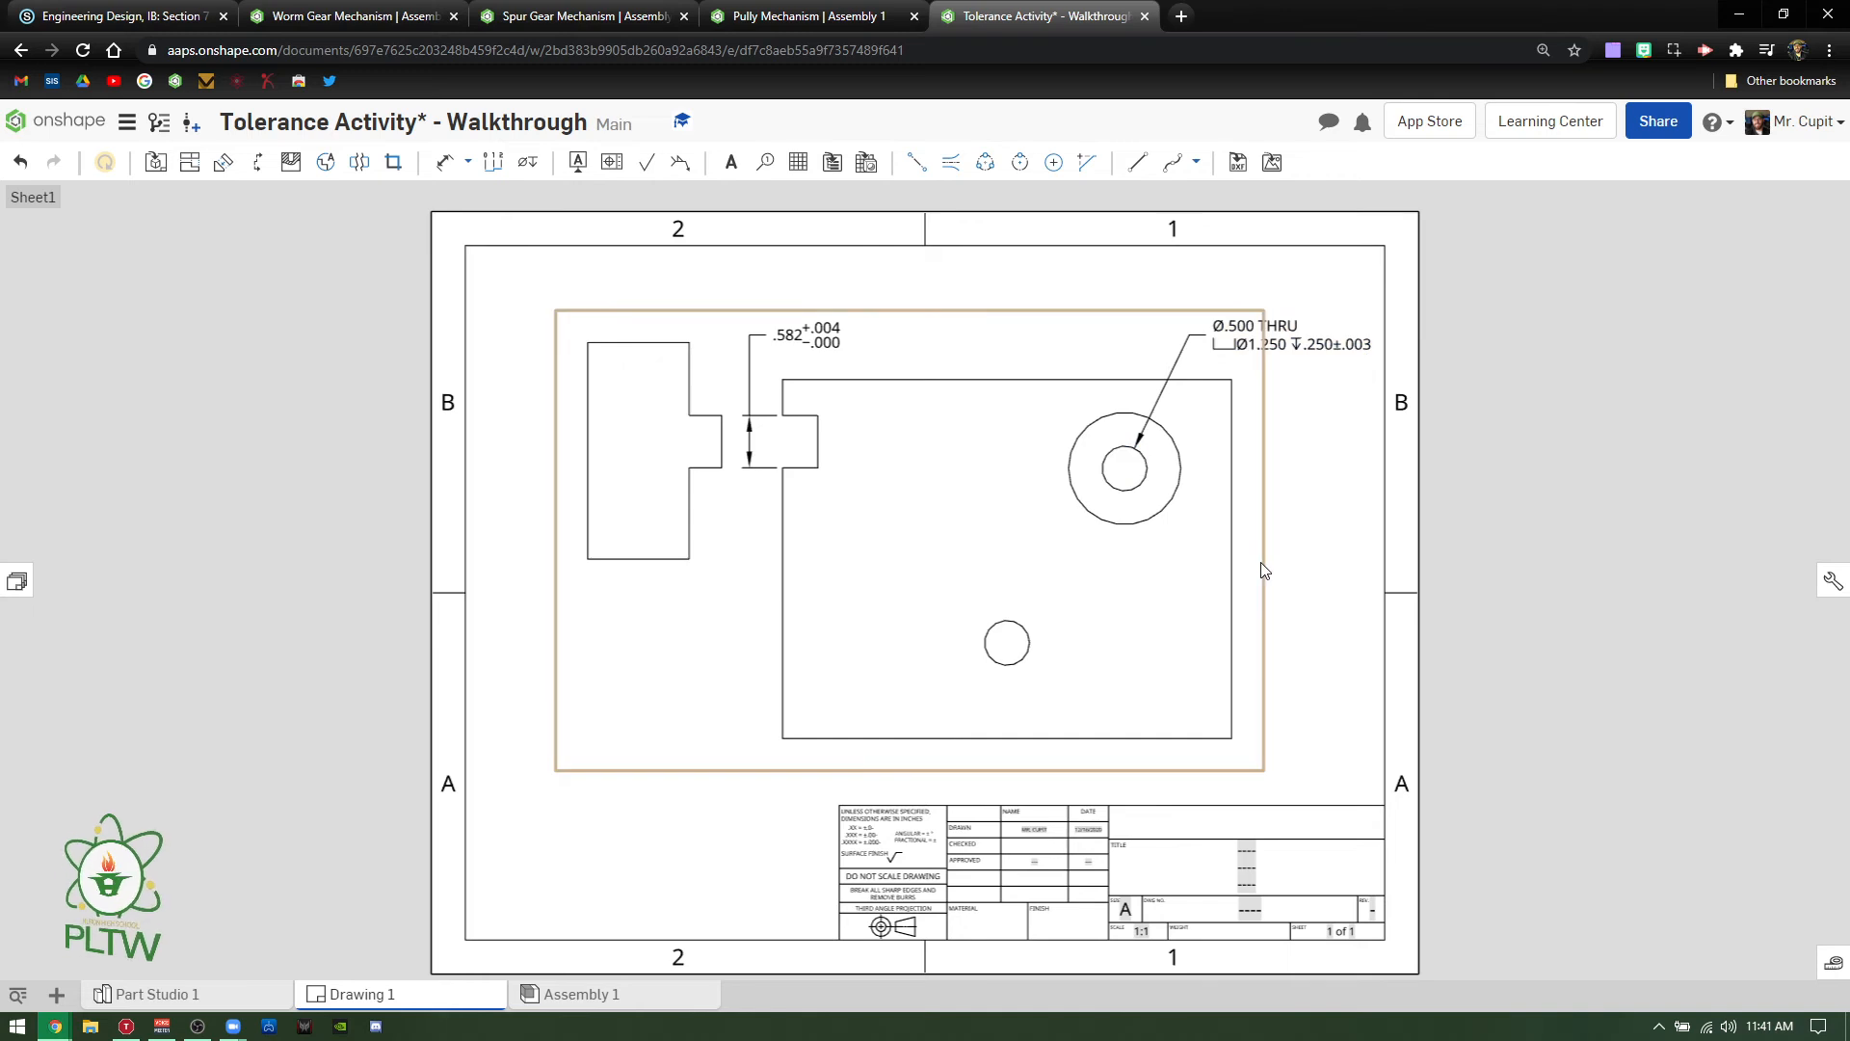
# - Dimension the diameter of the plain hole in the large block, placing the text below the block's lower edge
pyautogui.click(438, 164)
pyautogui.click(1014, 666)
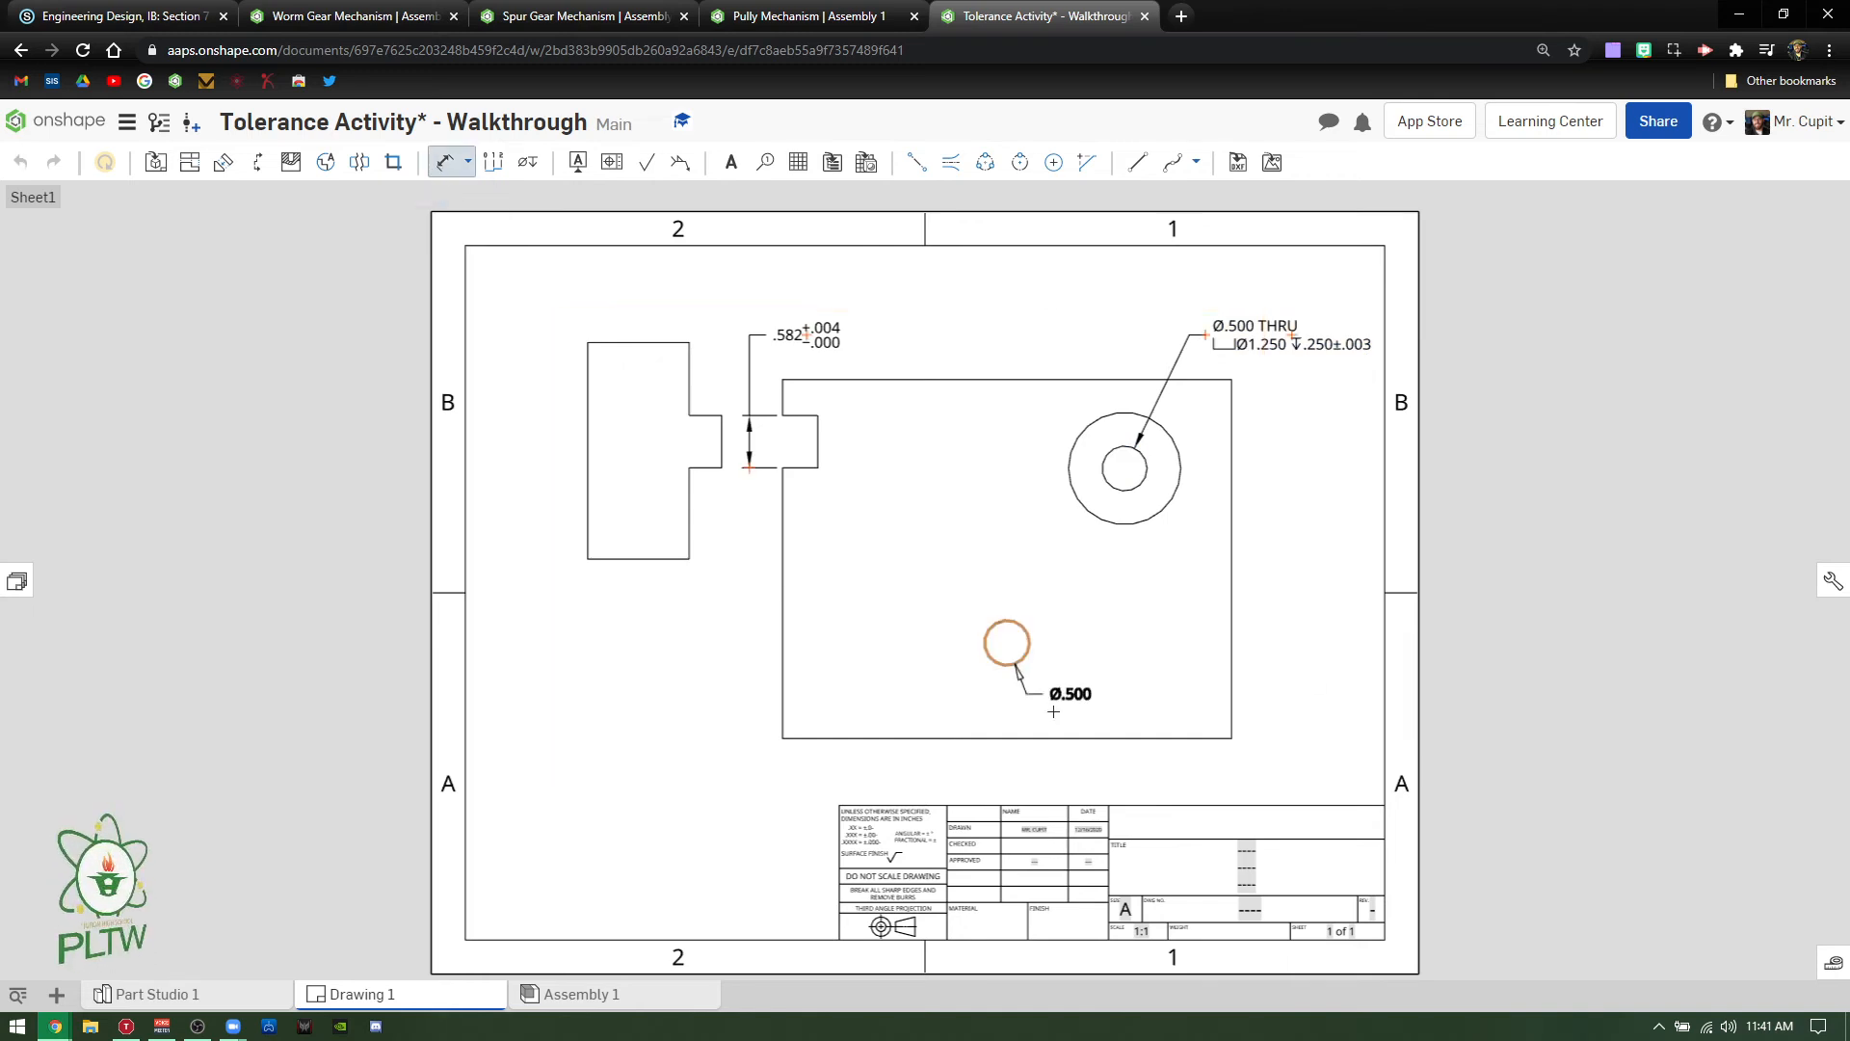
pyautogui.click(1178, 778)
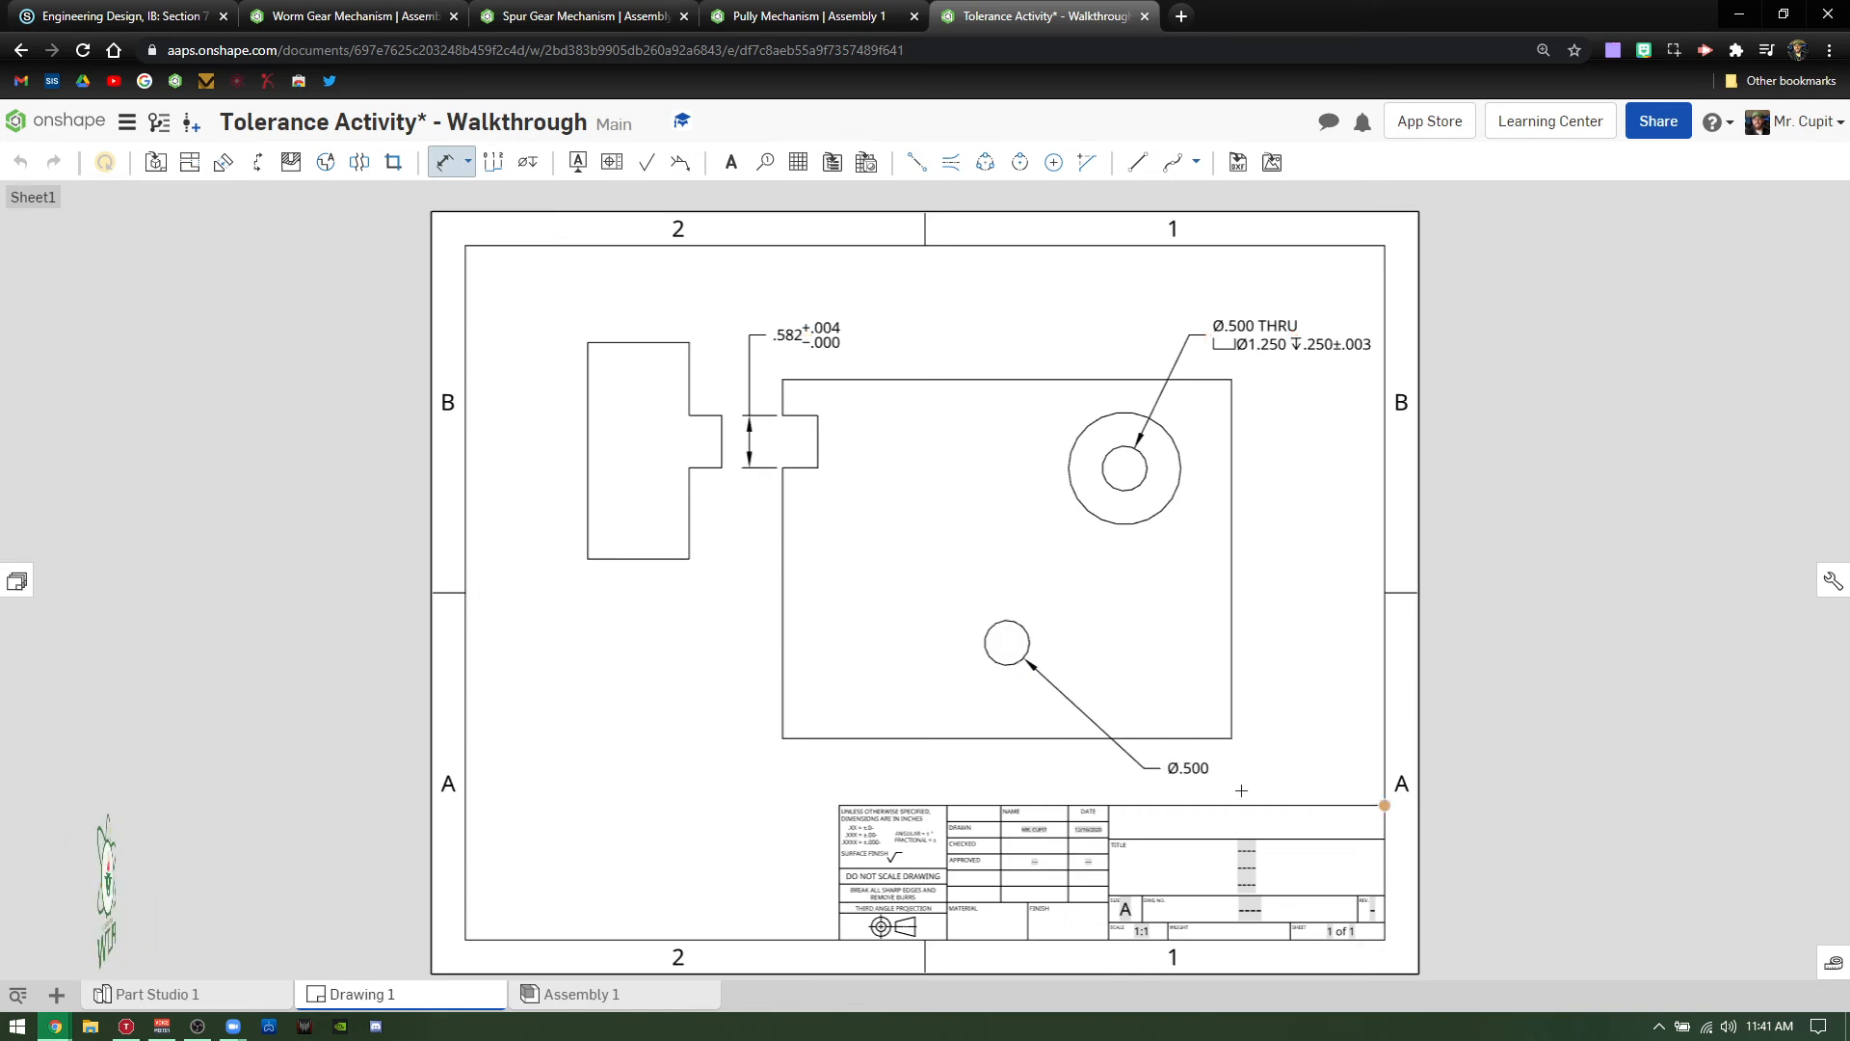
pyautogui.press('Escape')
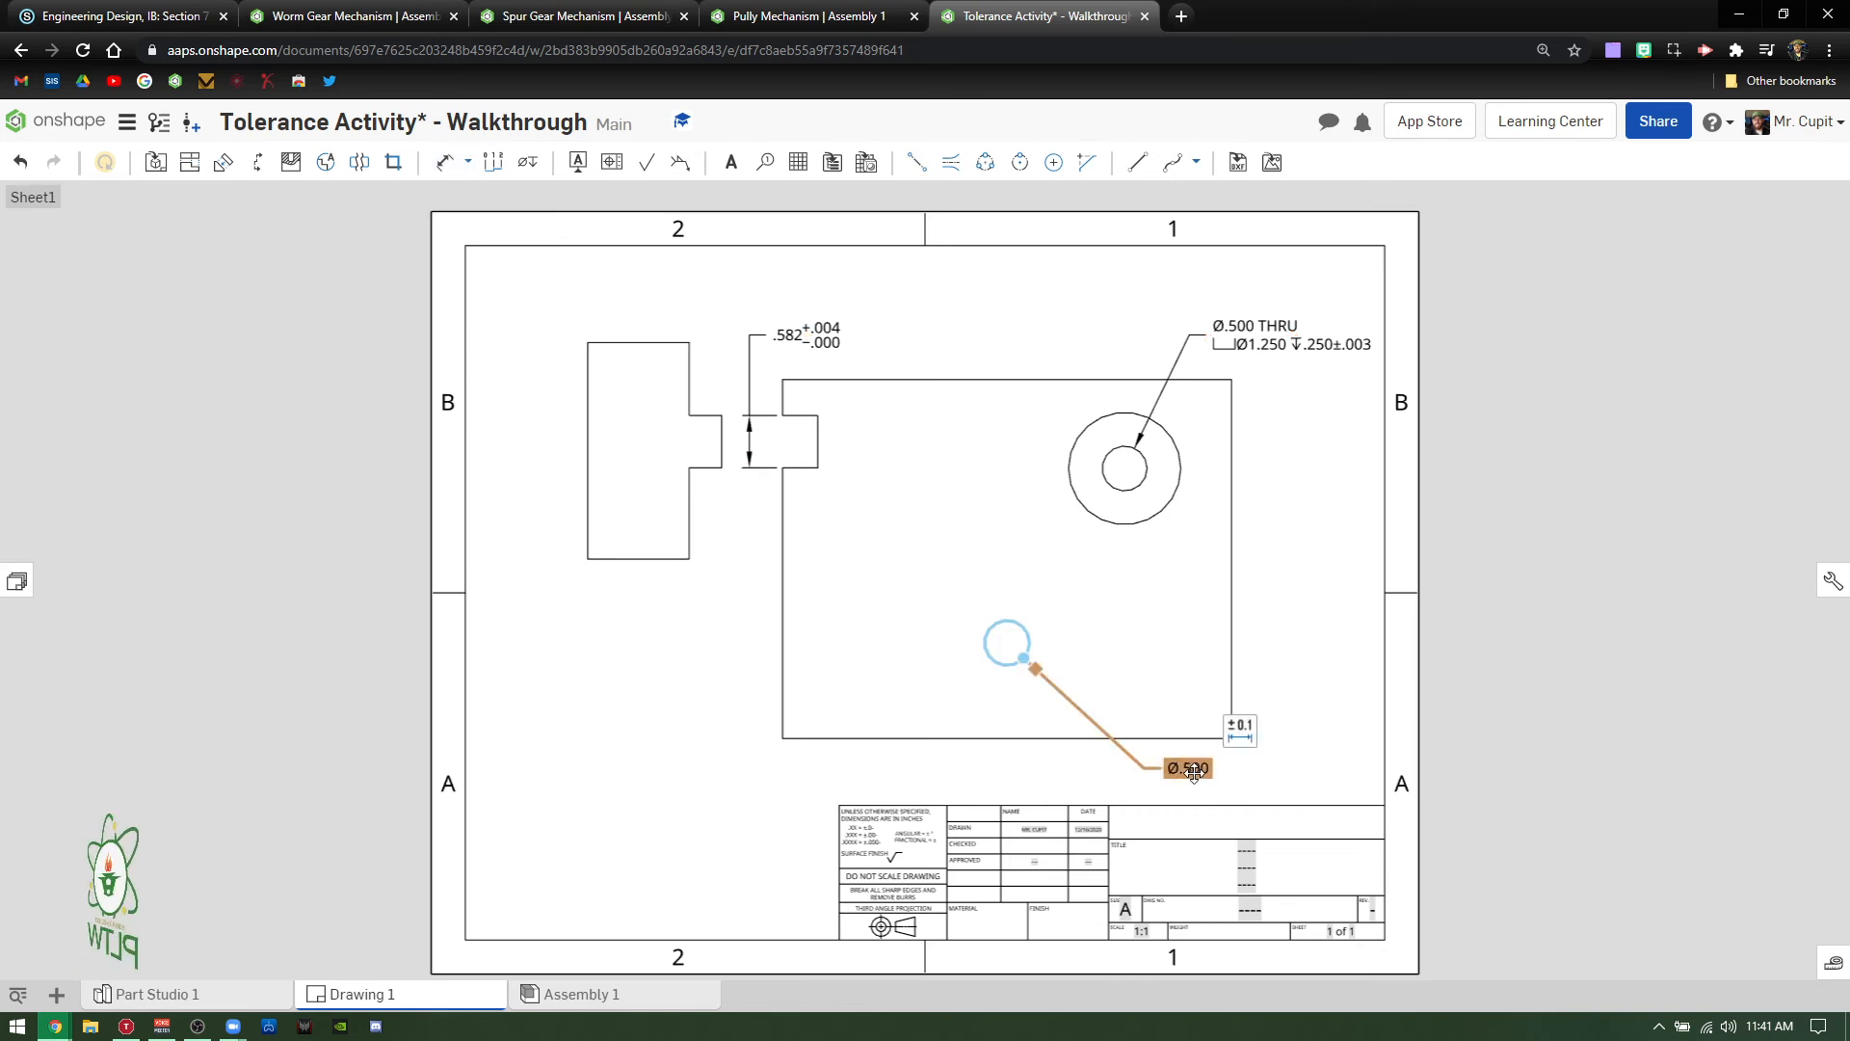
# - Give the plain hole's diameter dimension a limits tolerance with an upper limit of .505 and a lower limit of .495
pyautogui.doubleClick(1194, 771)
pyautogui.moveTo(1306, 745); pyautogui.dragTo(1335, 688)
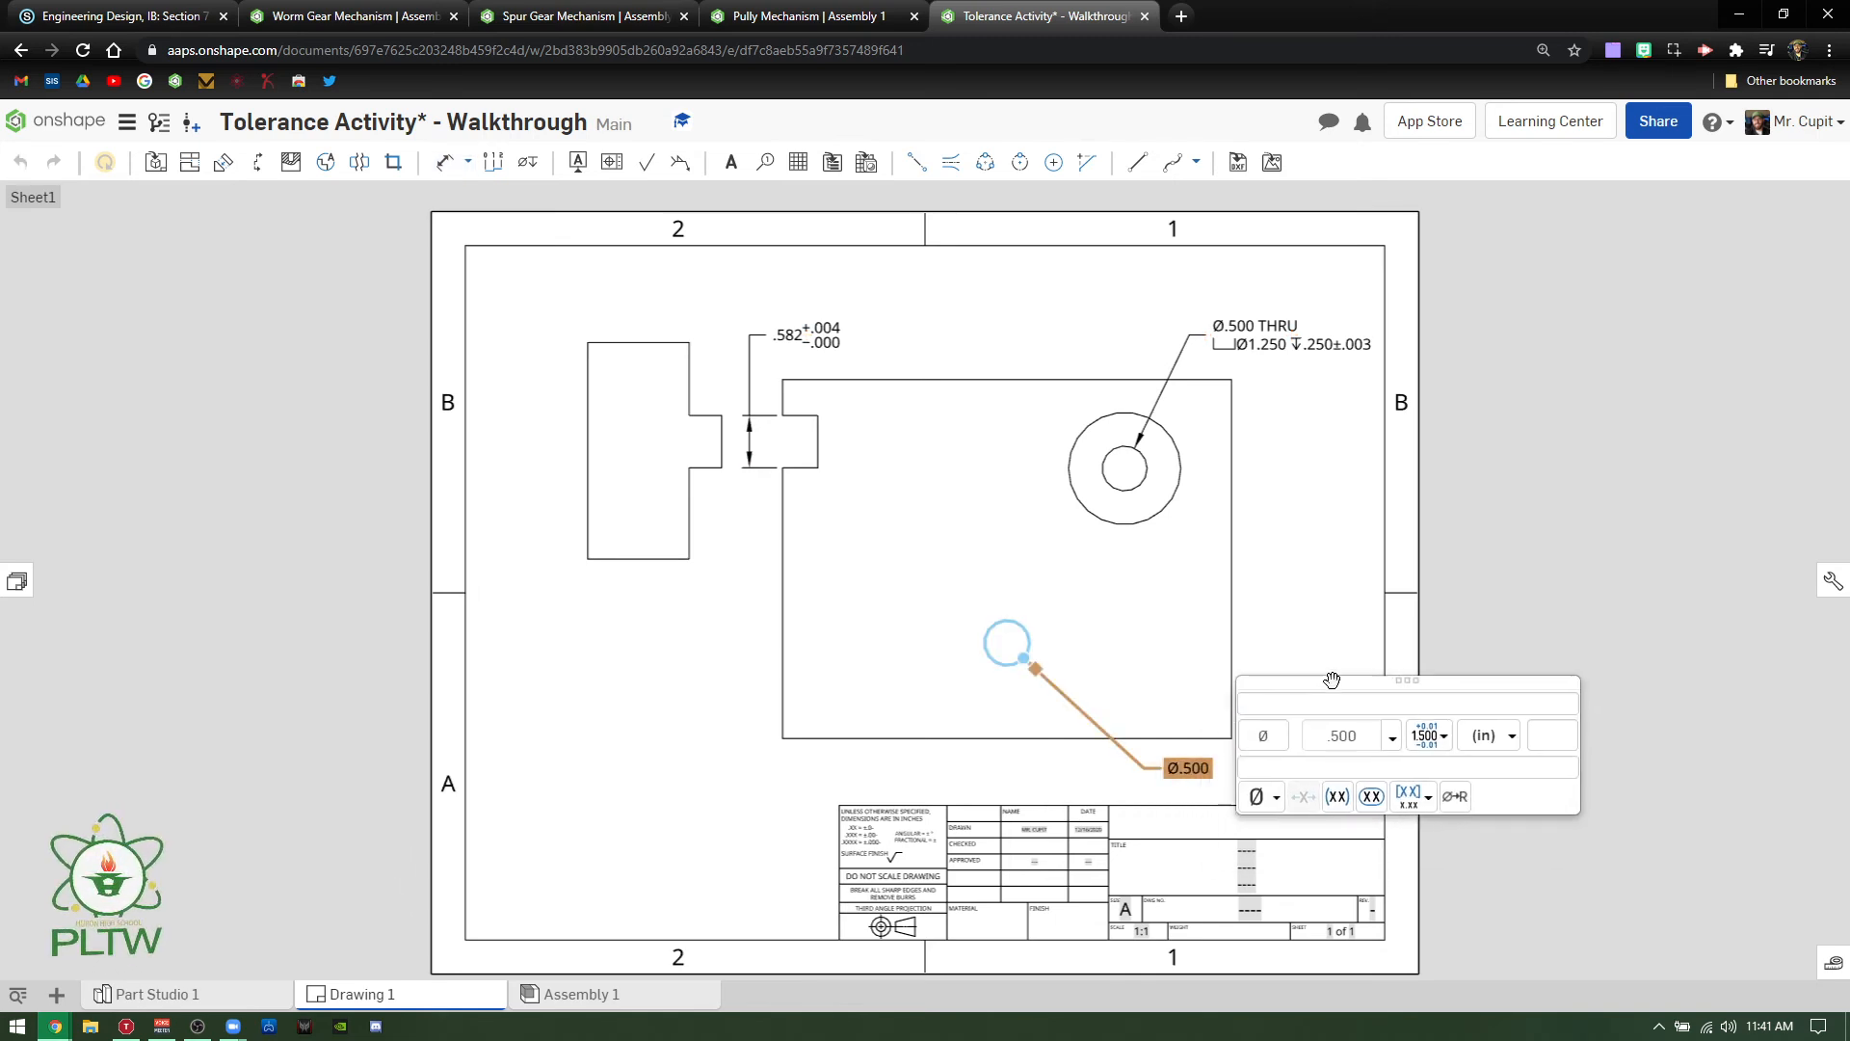
pyautogui.click(1430, 728)
pyautogui.click(1455, 675)
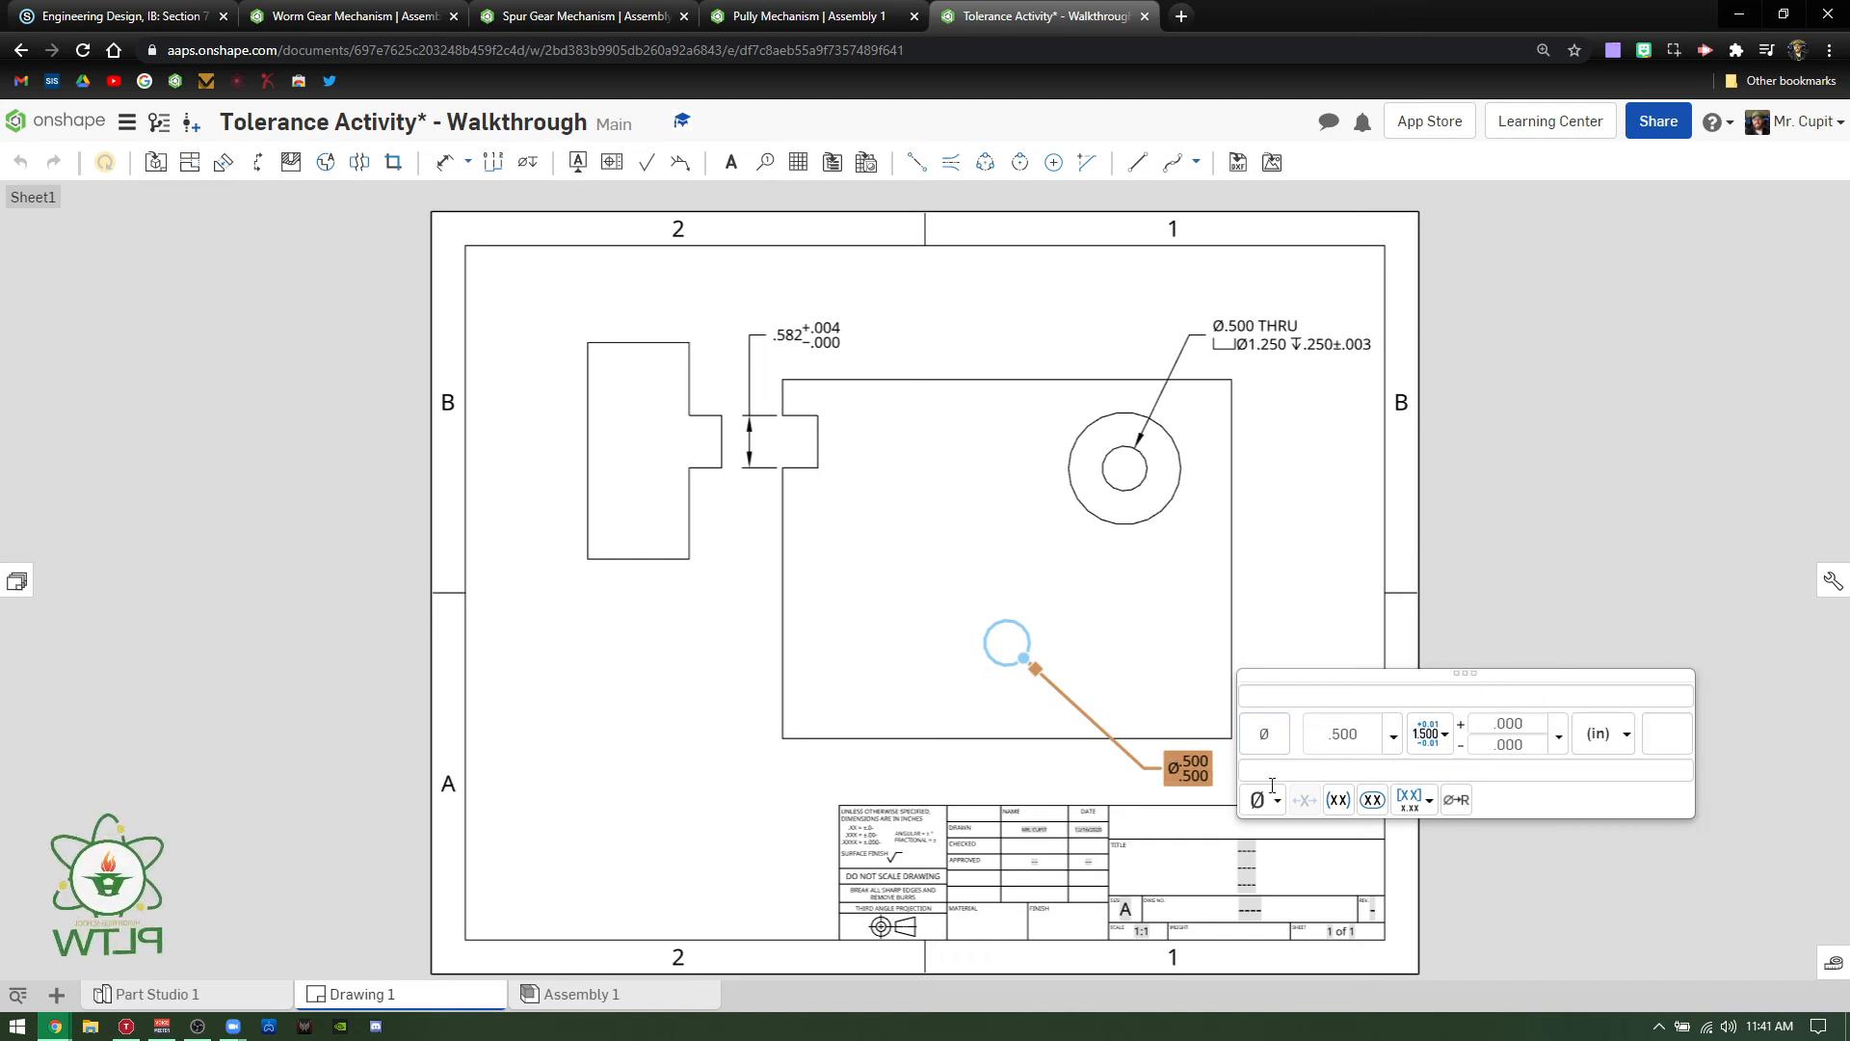
pyautogui.click(1528, 747)
pyautogui.press('BackSpace')
pyautogui.click(1437, 636)
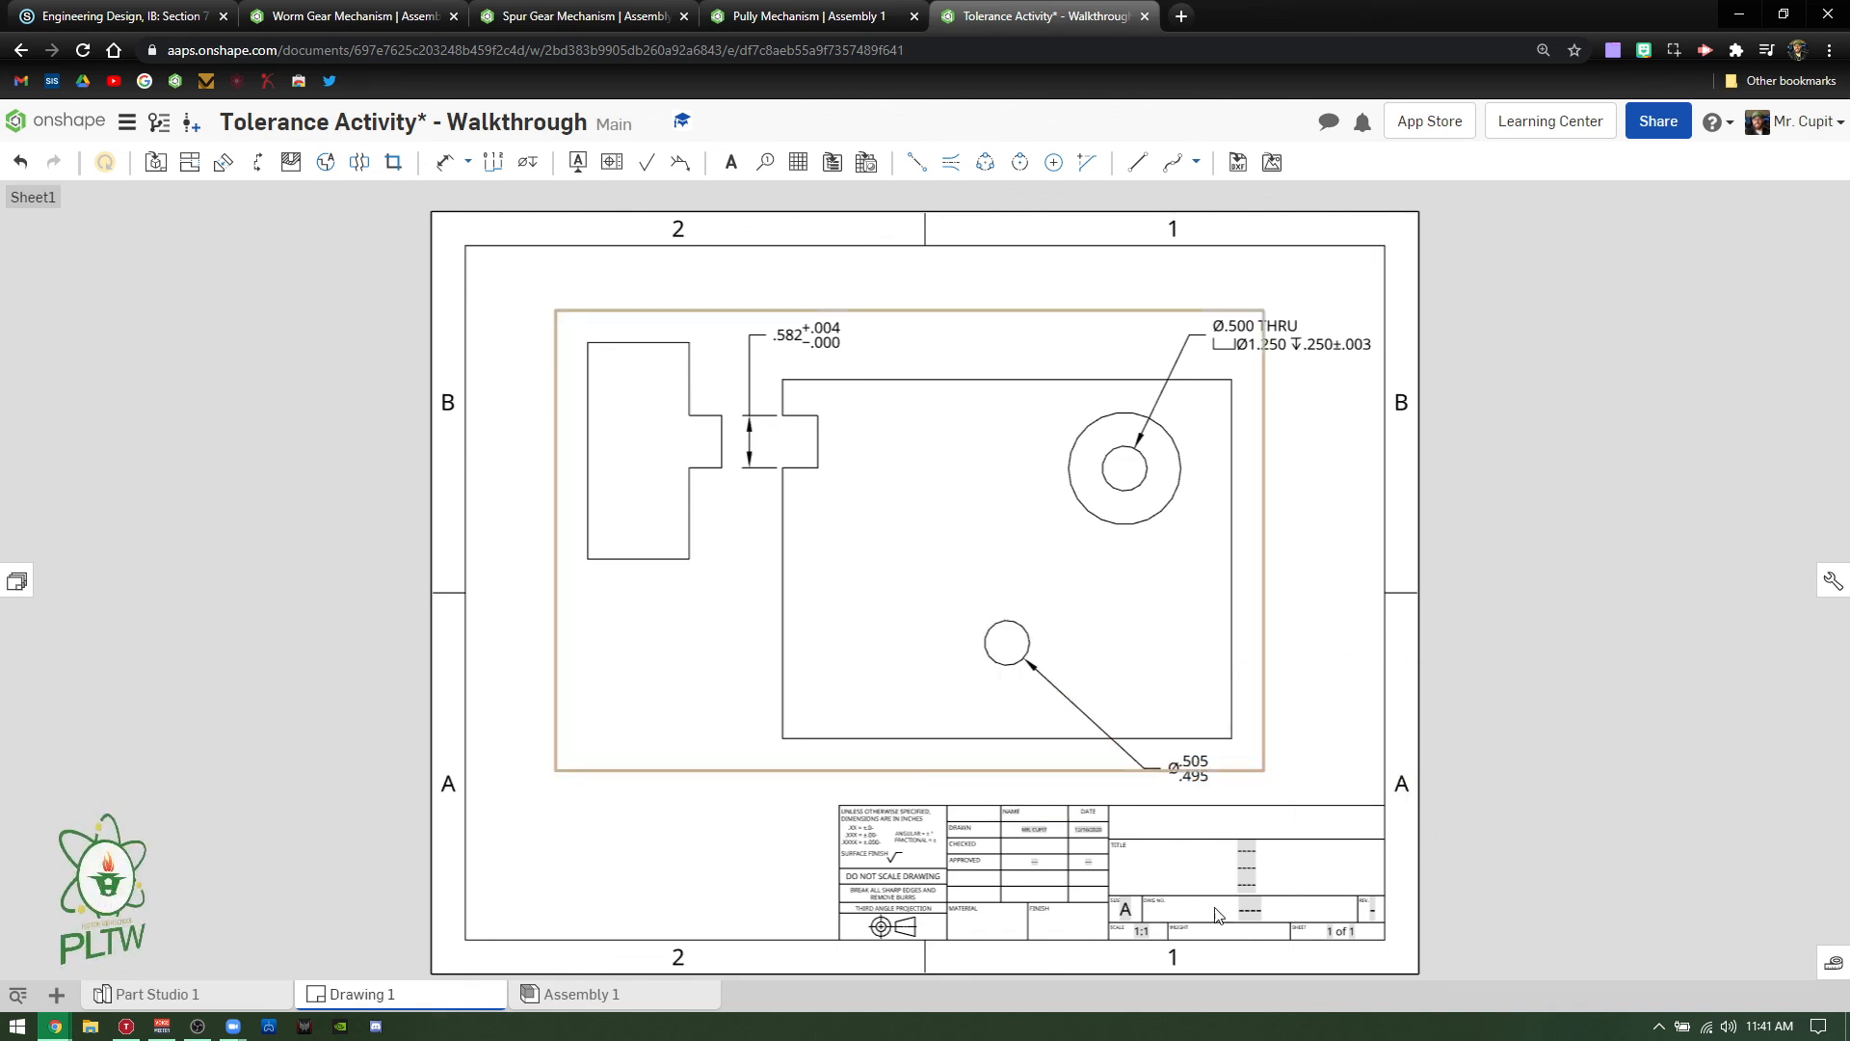